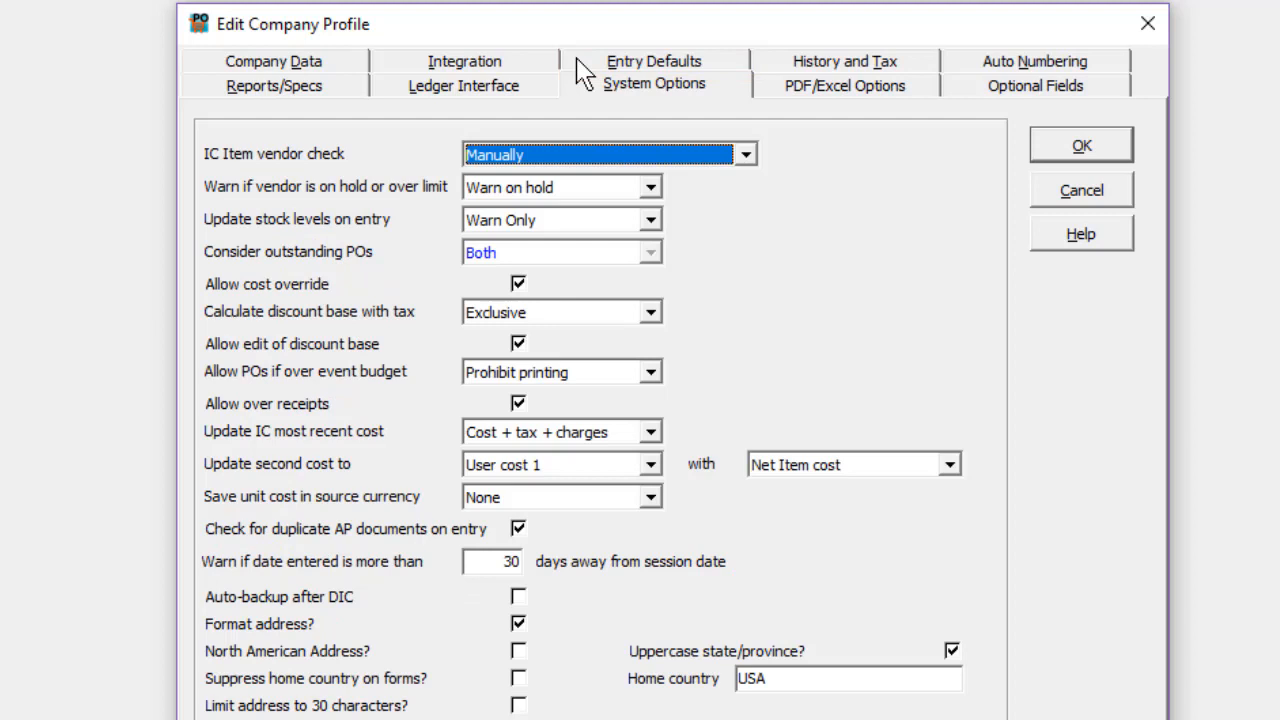
Show the available settings for allowing POs that are over the event budget
click(651, 380)
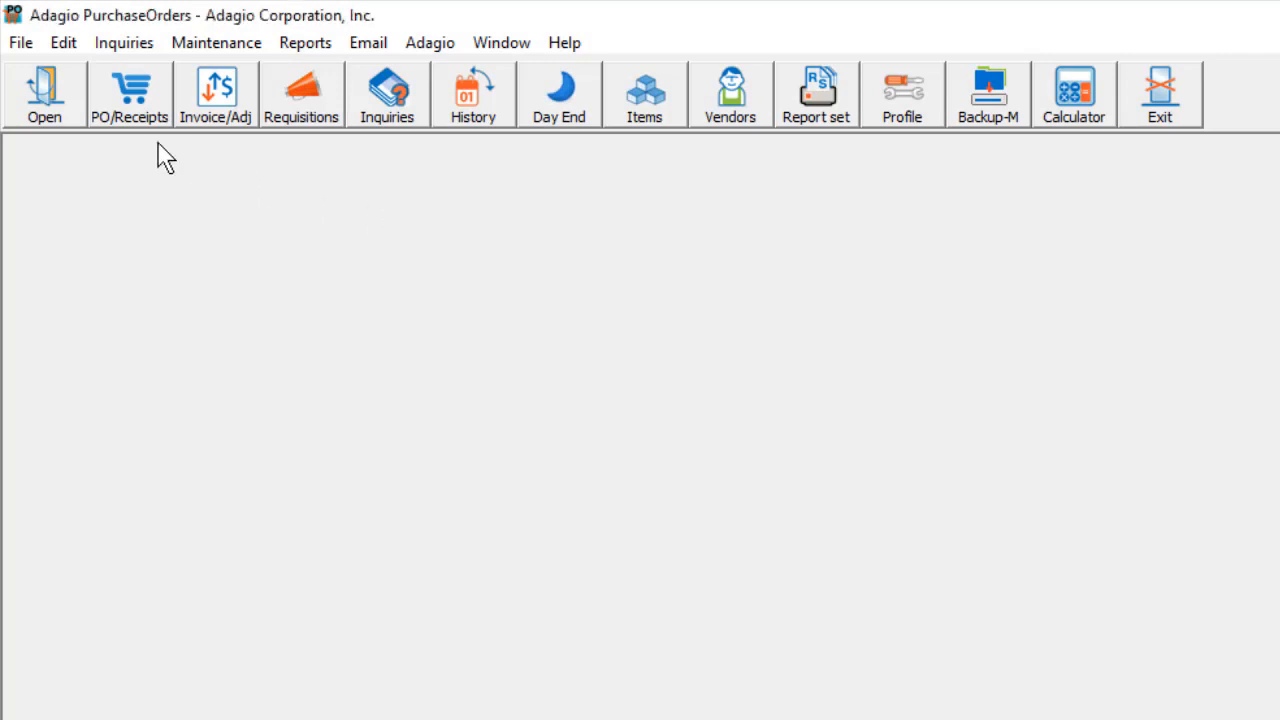
Create a new event budget with event code SUPPLY and description Office Supplies
click(64, 44)
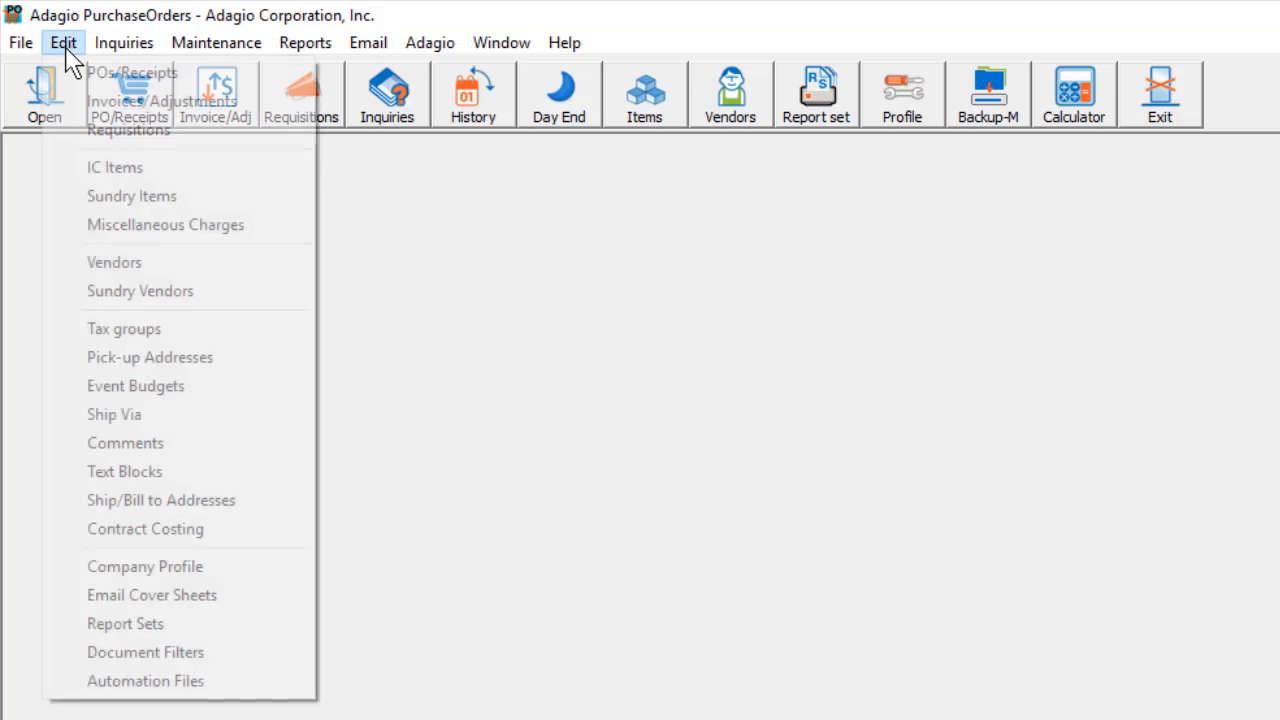
click(110, 387)
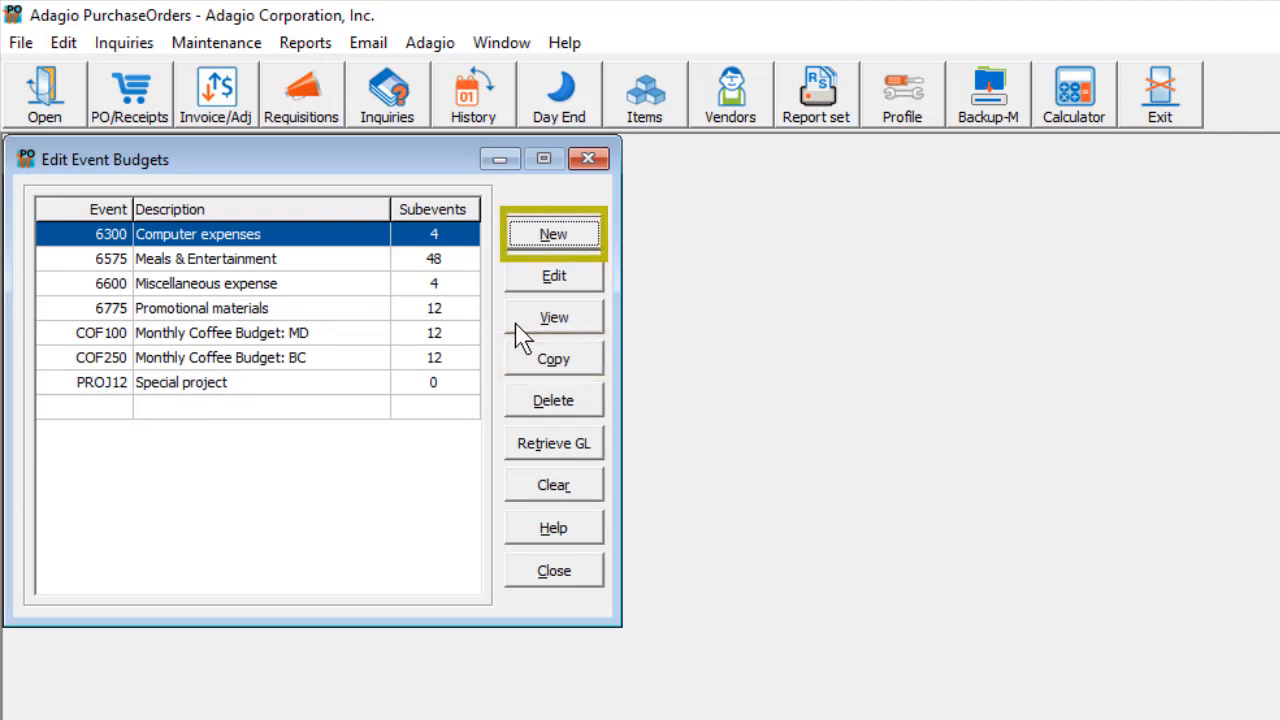
click(530, 240)
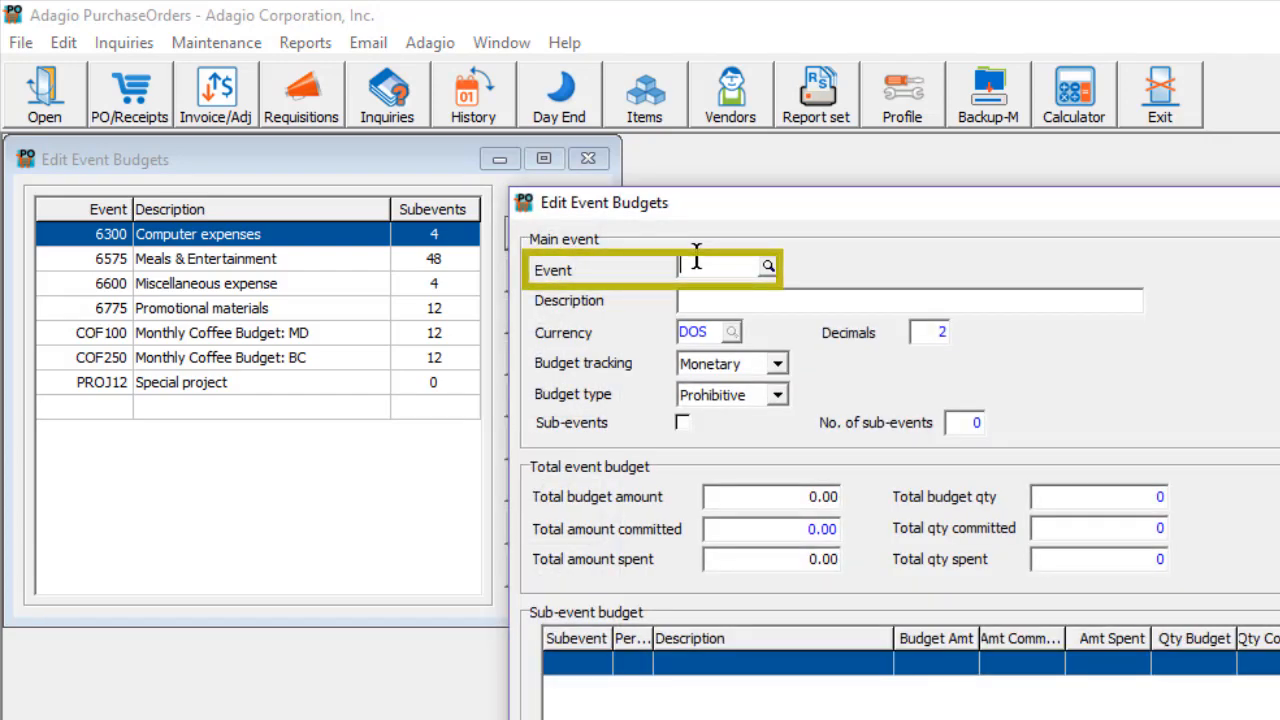
text(SUPPLY)
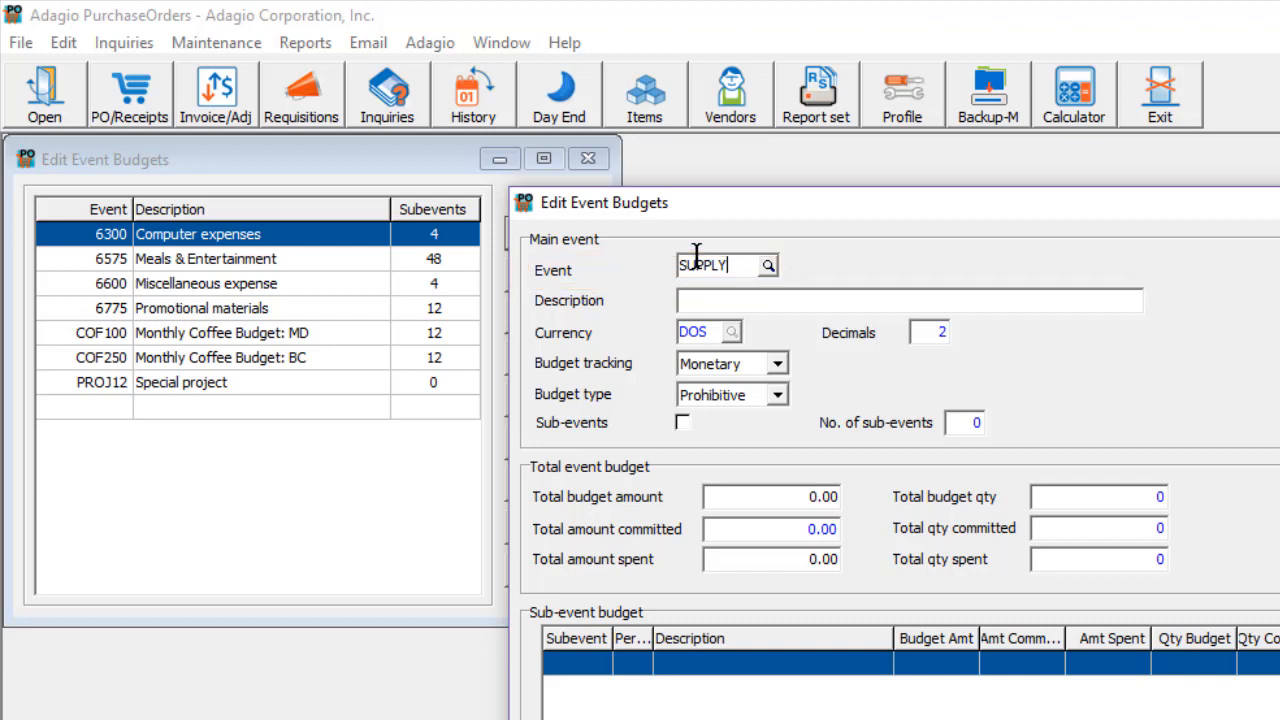
click(811, 297)
text(Office Supplies)
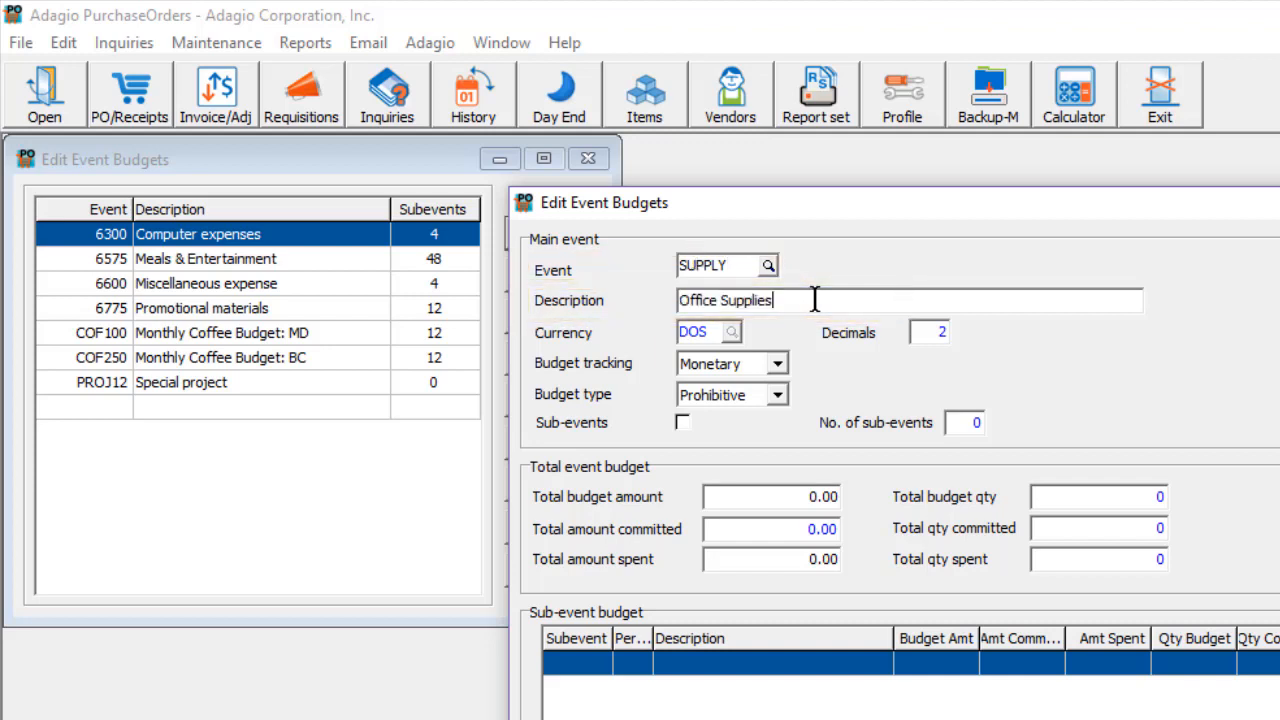
Enter a total budget amount of 24,000.00 and a total amount spent of 124.78 for the SUPPLY event
click(741, 492)
text(24000)
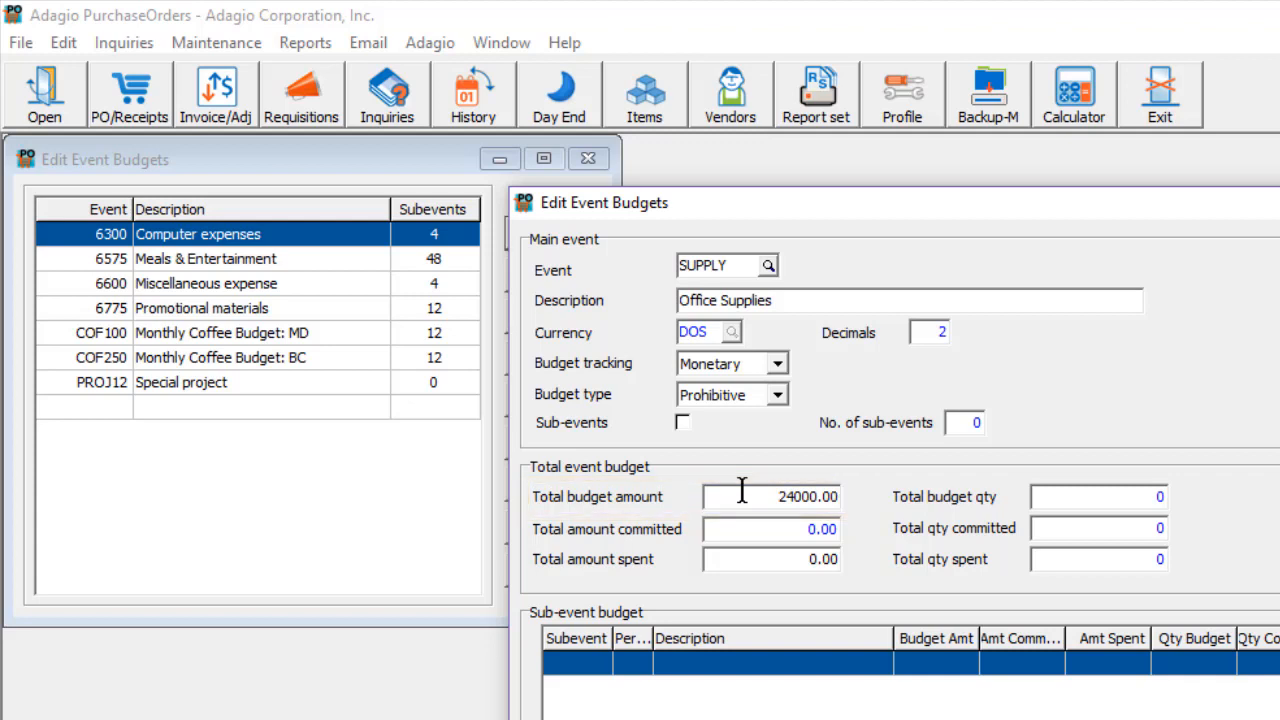
click(738, 560)
text(124.78)
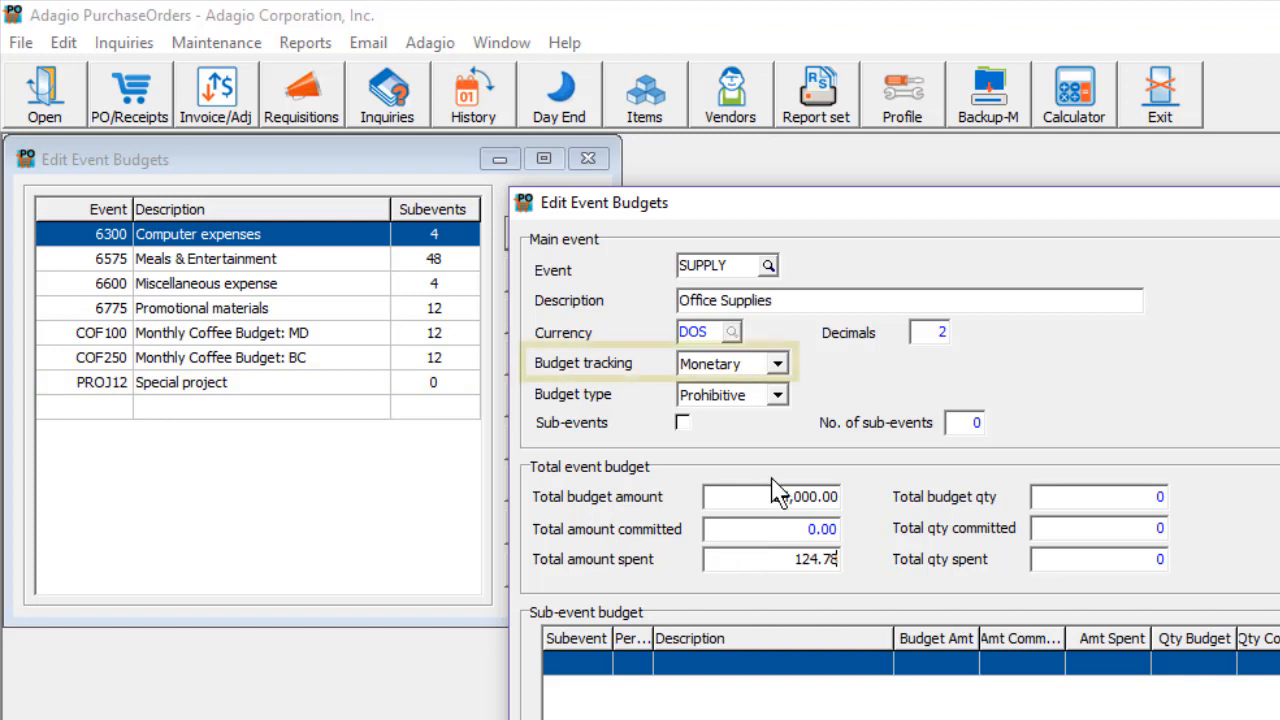
Review the available budget tracking and budget type options for the SUPPLY event
click(779, 366)
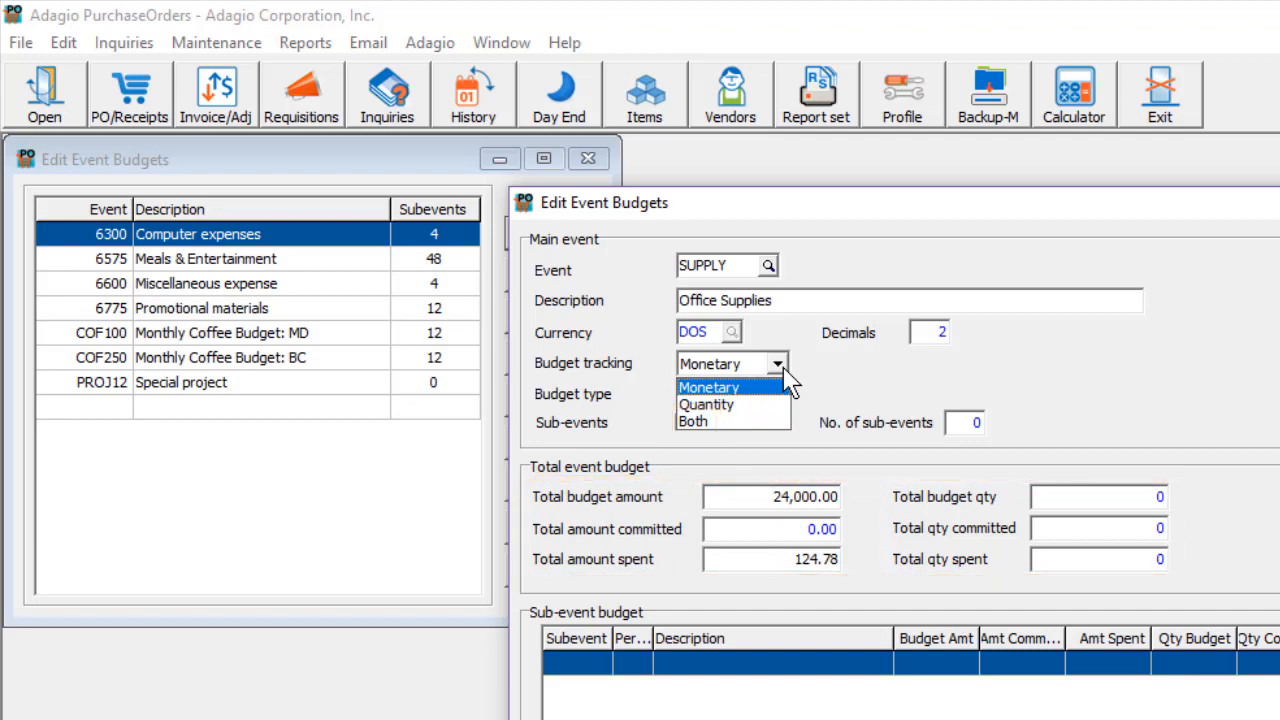
click(783, 368)
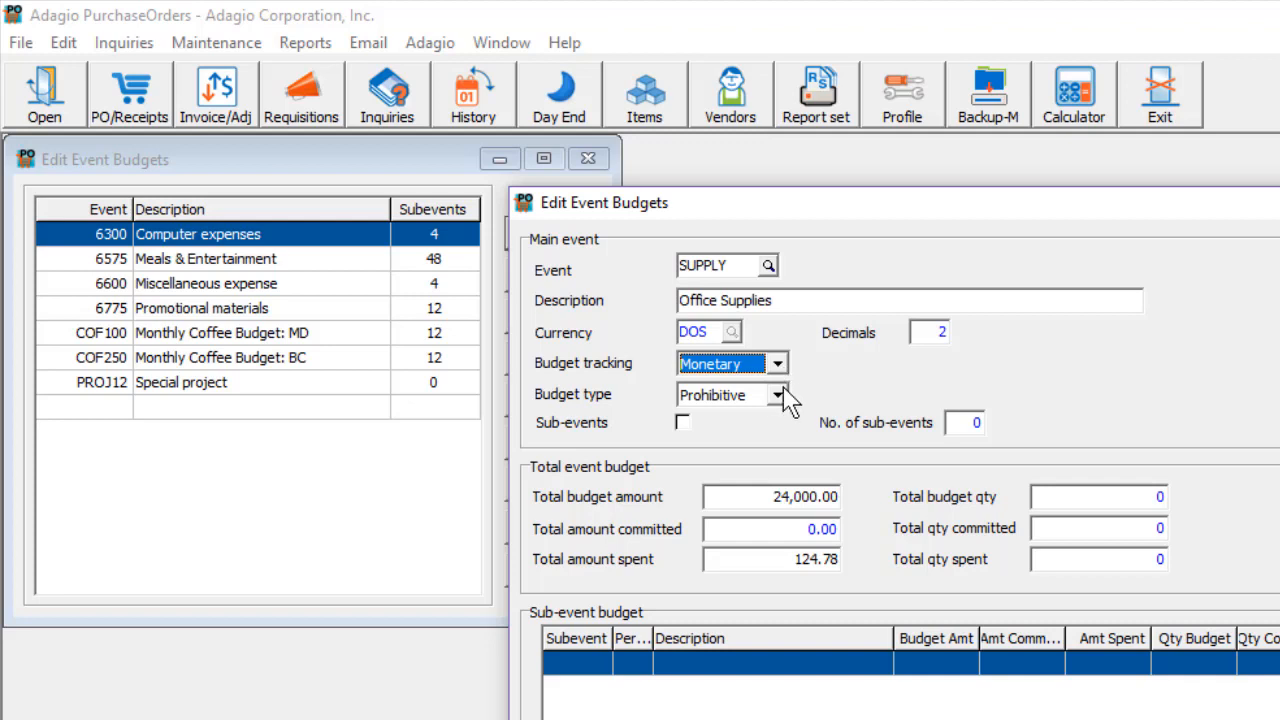
click(779, 396)
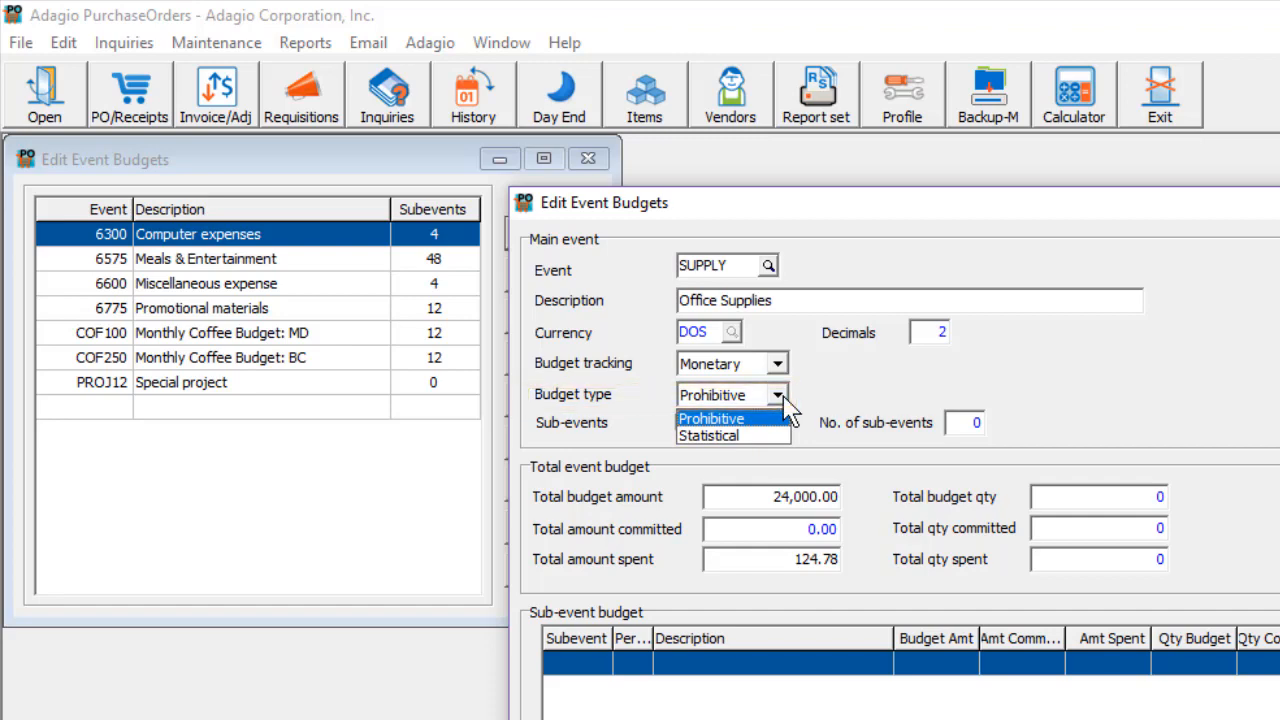
click(784, 397)
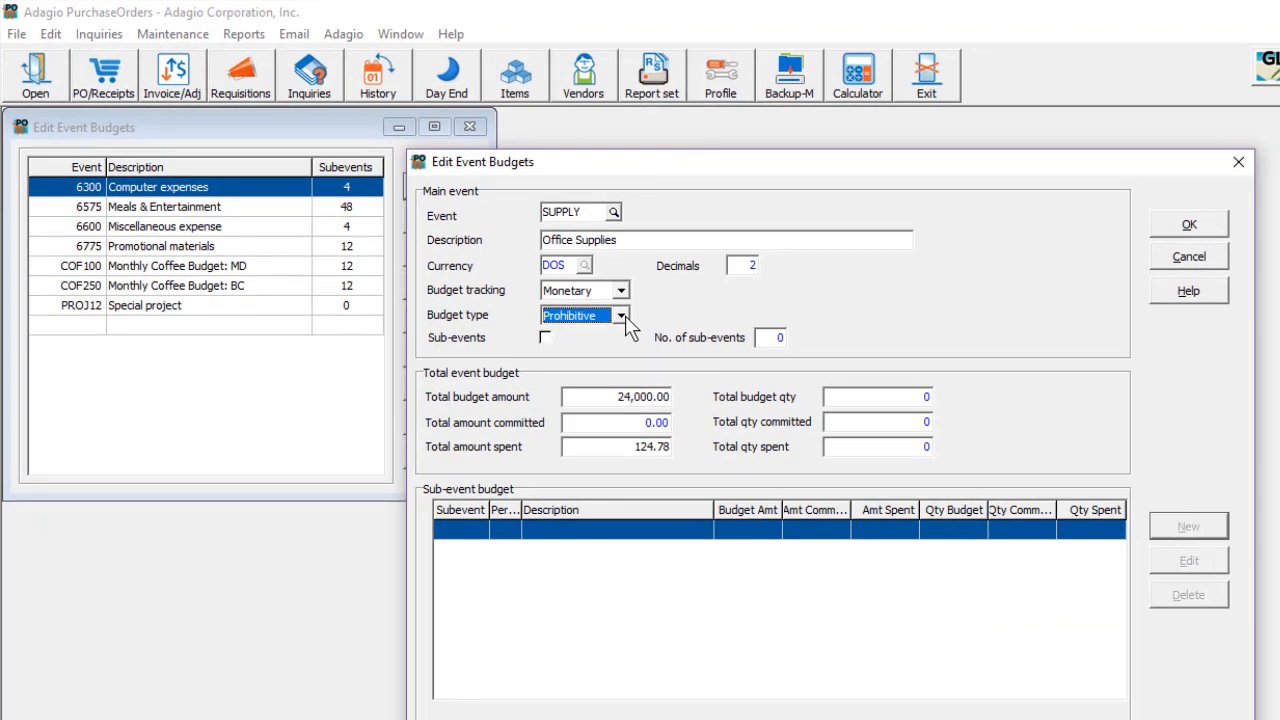
Enable sub-events for SUPPLY and add subevent PAPER, described as Copy Paper, with a 2,000.00 budget for period 1
click(545, 338)
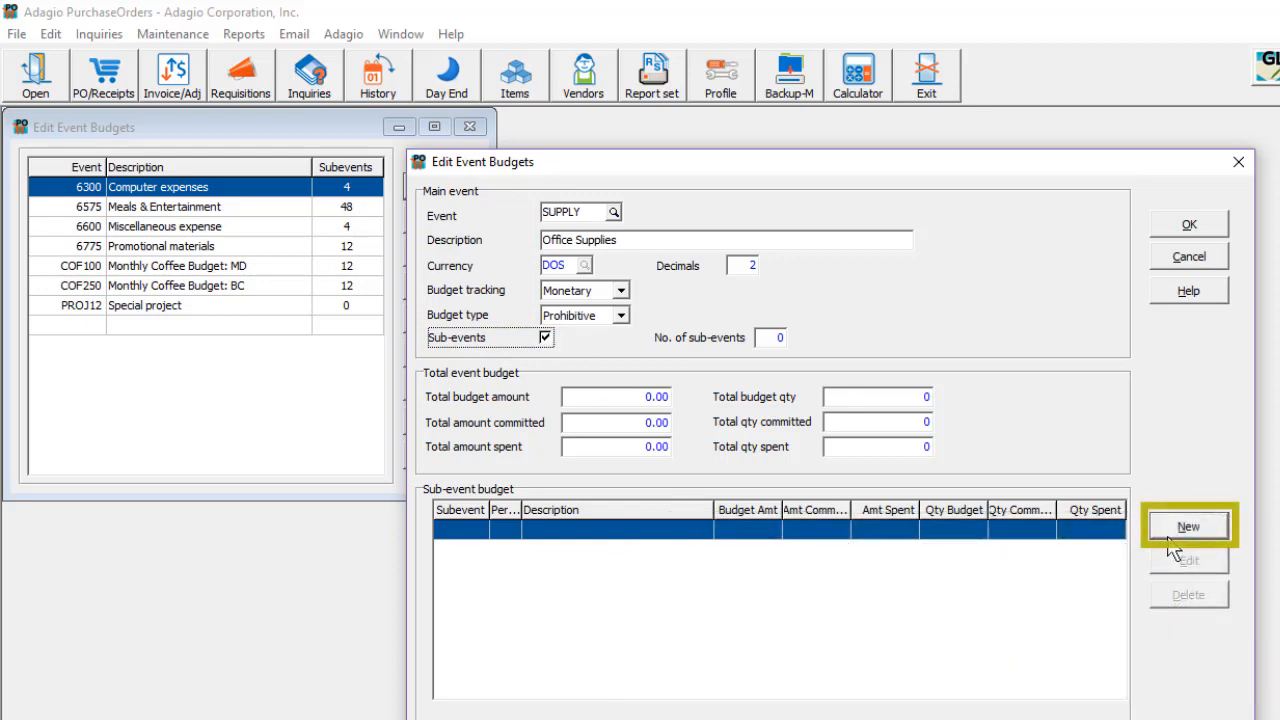
click(1170, 536)
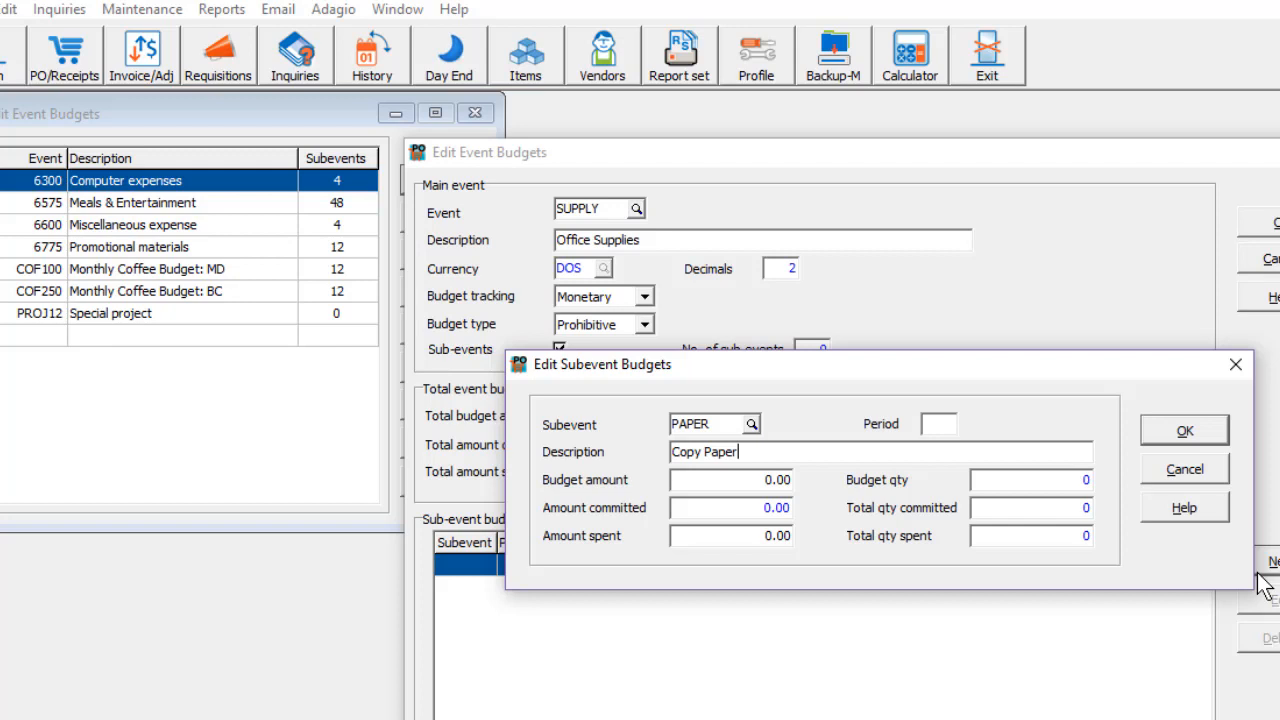
click(727, 483)
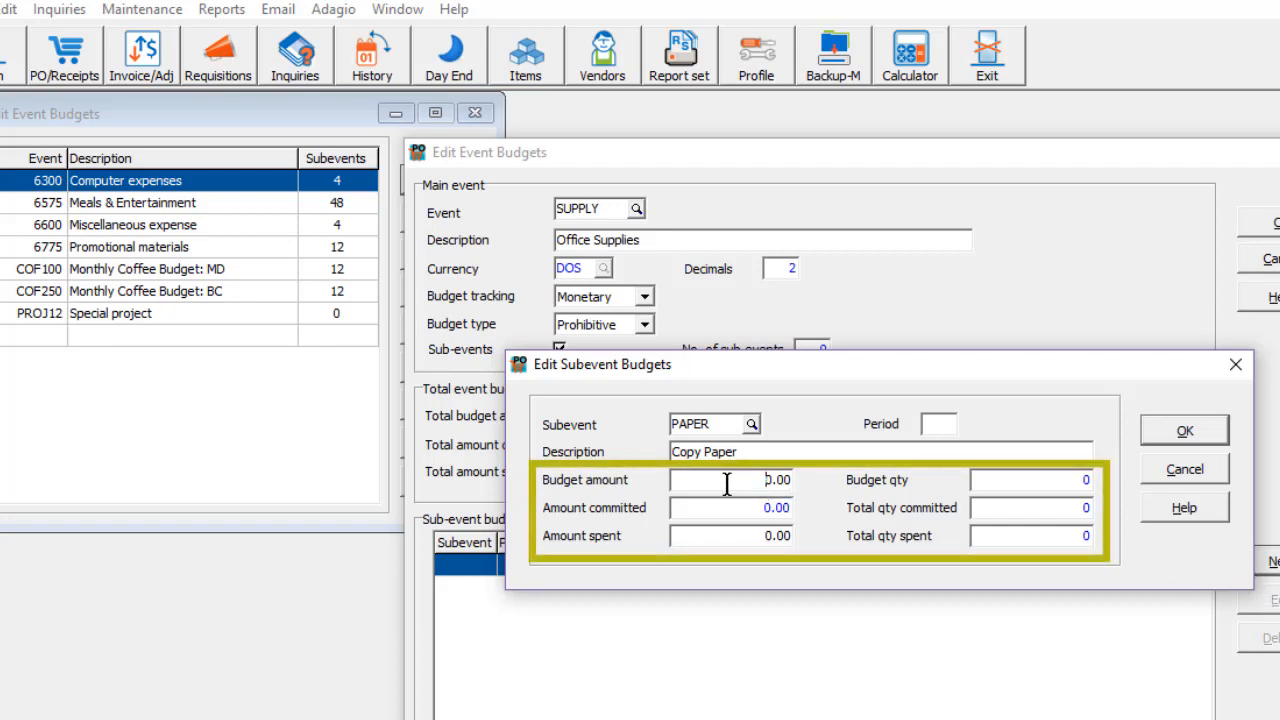
text(2000)
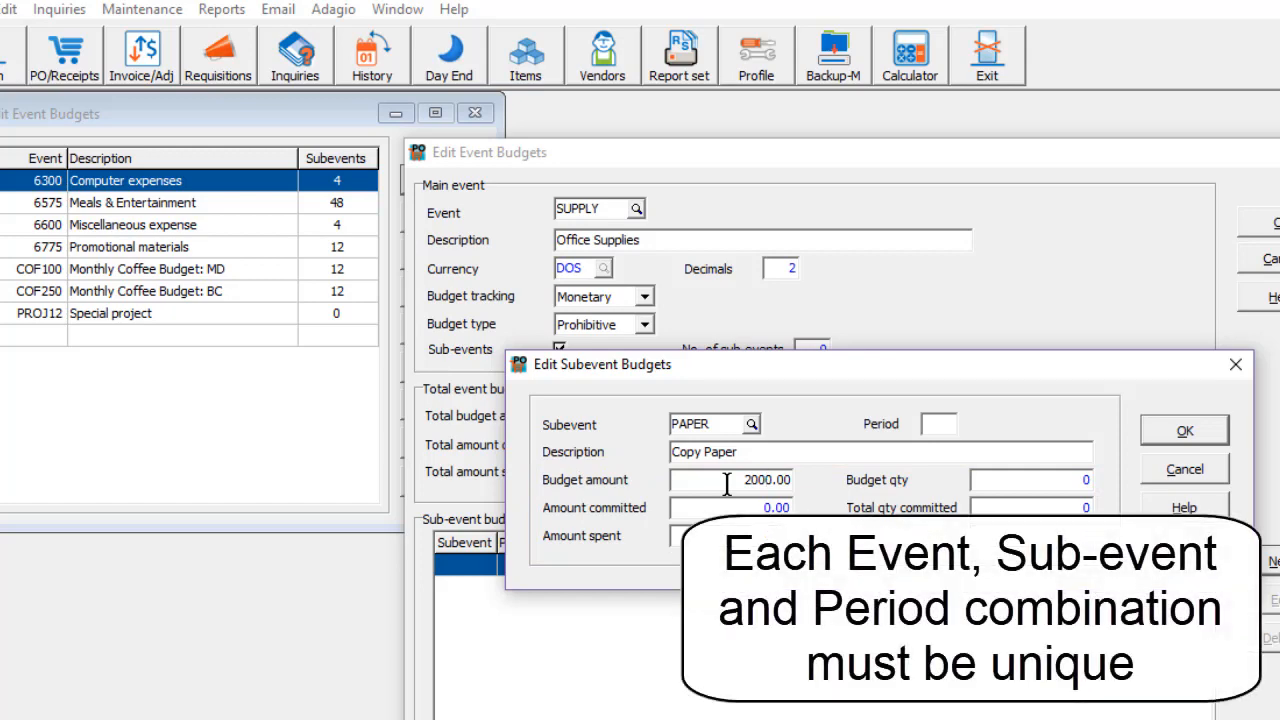
click(928, 430)
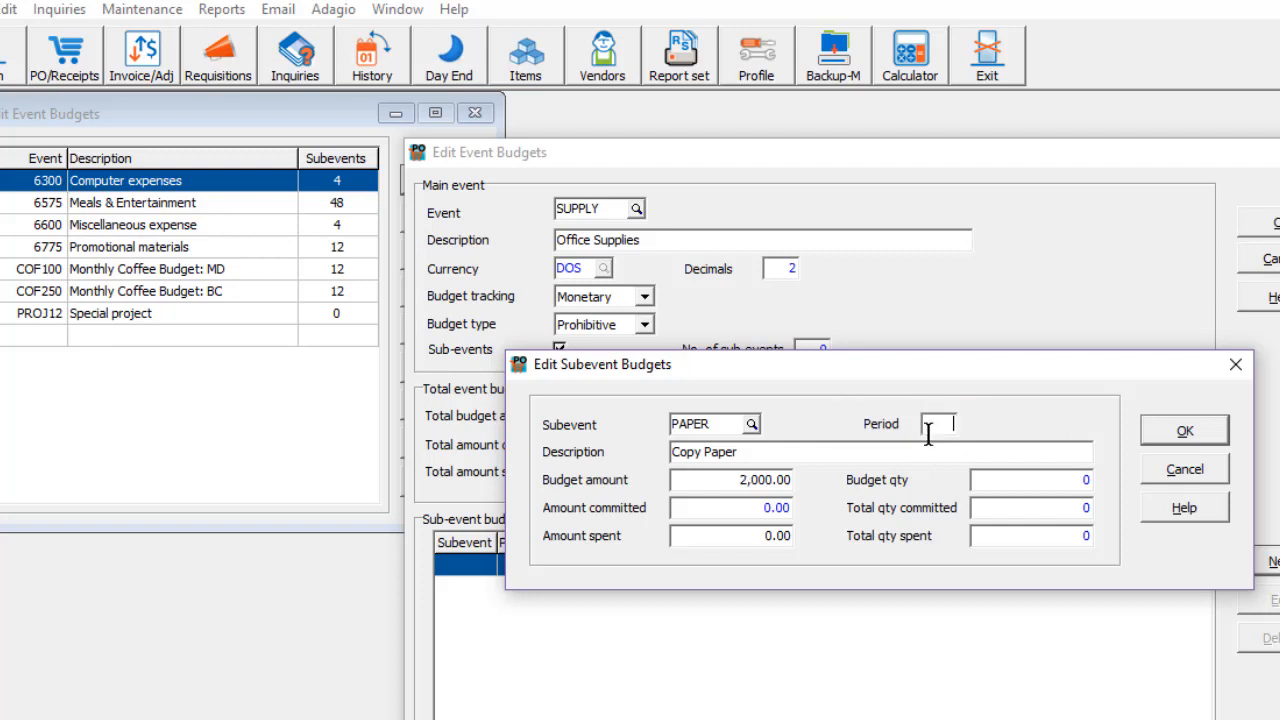
text(1)
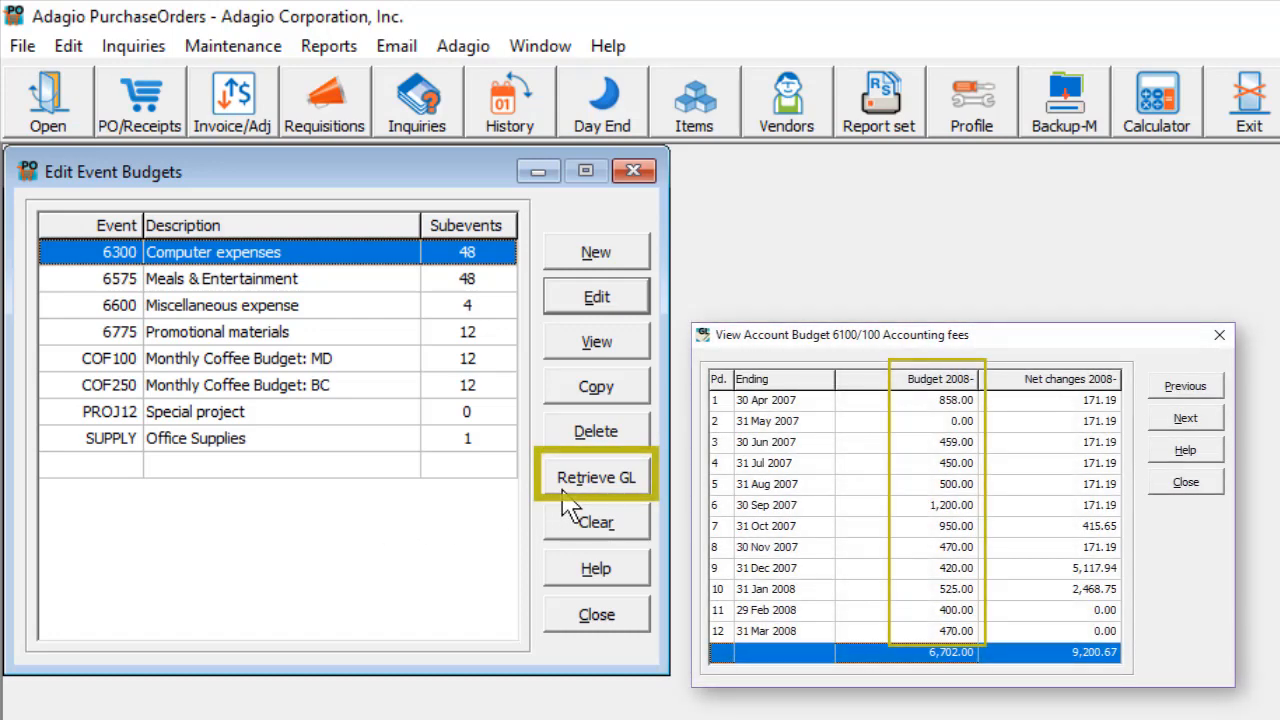
Start retrieving budgets from G/L and set the account range from 6100 to 6300
click(563, 491)
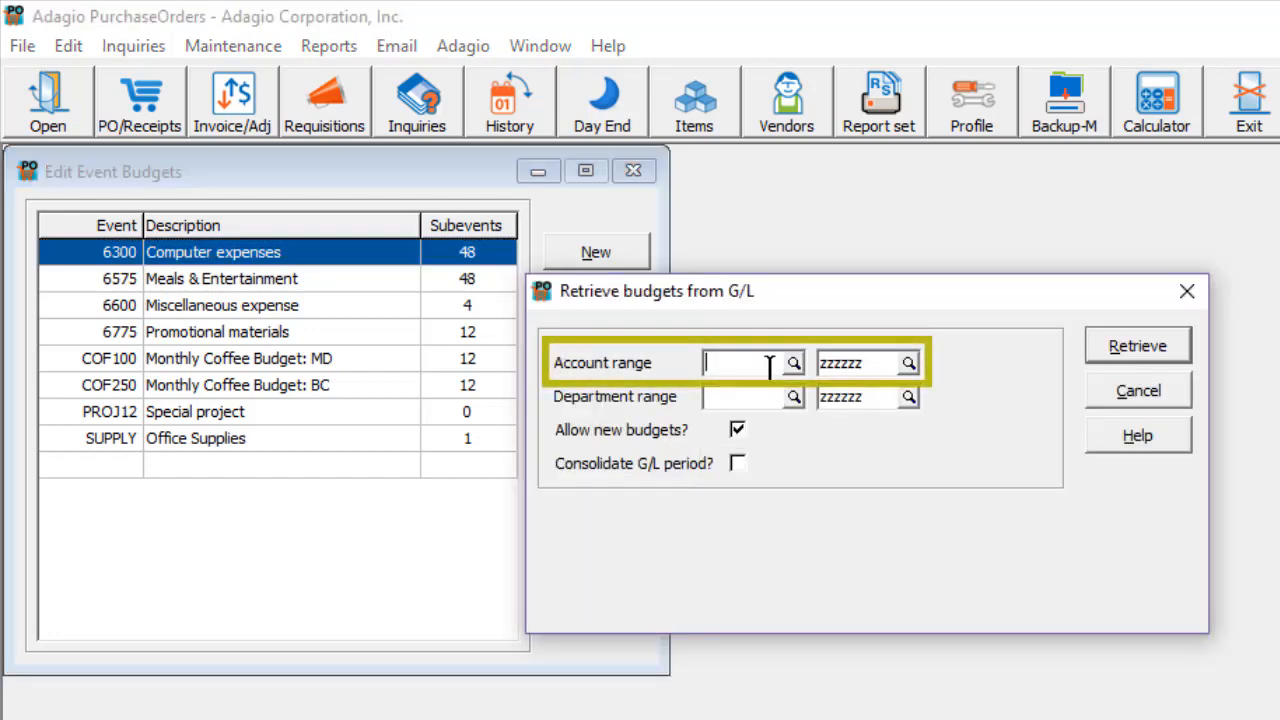
text(6100)
key(Tab)
text(630)
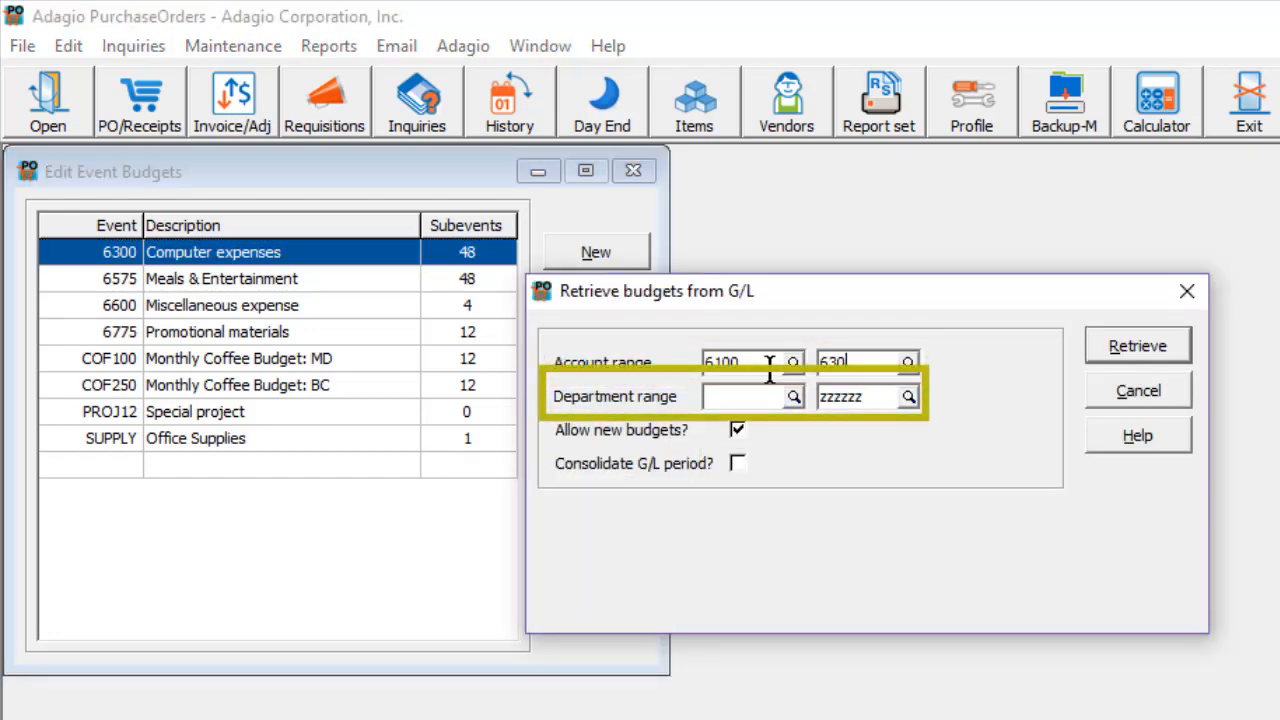
text(0)
key(Tab)
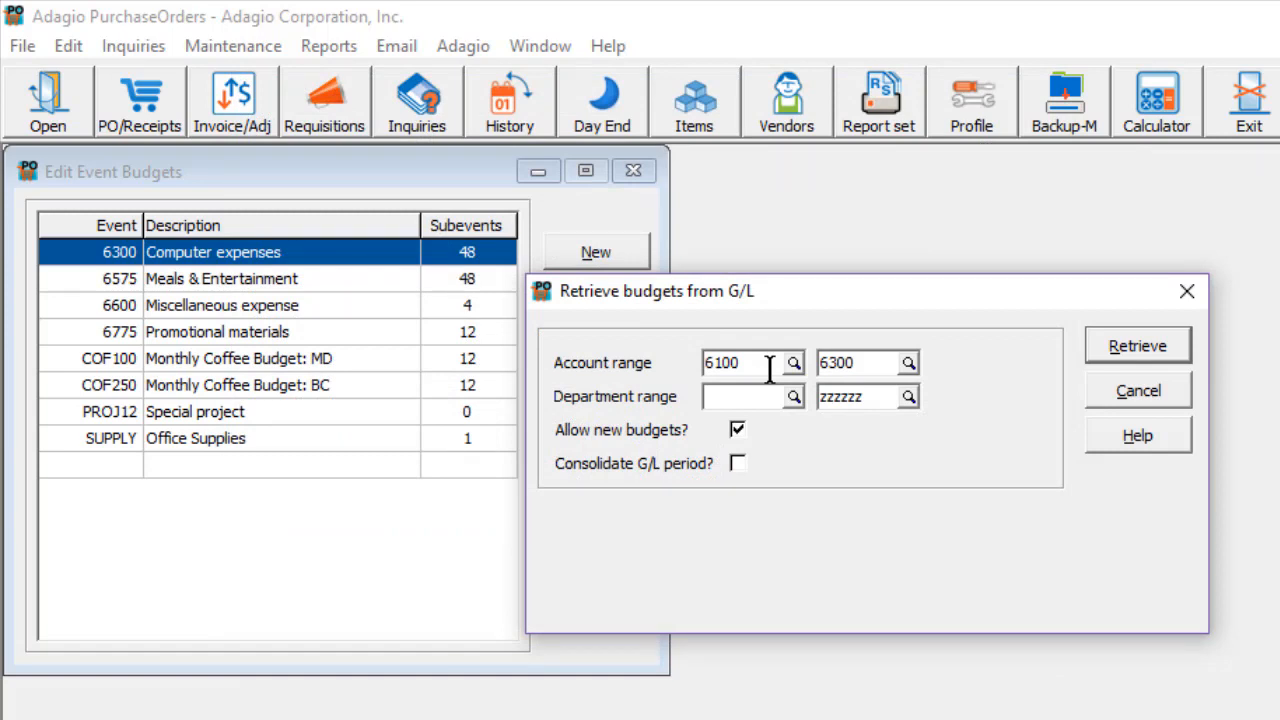
Retrieve the G/L budgets with new budgets allowed and G/L periods not consolidated
click(740, 465)
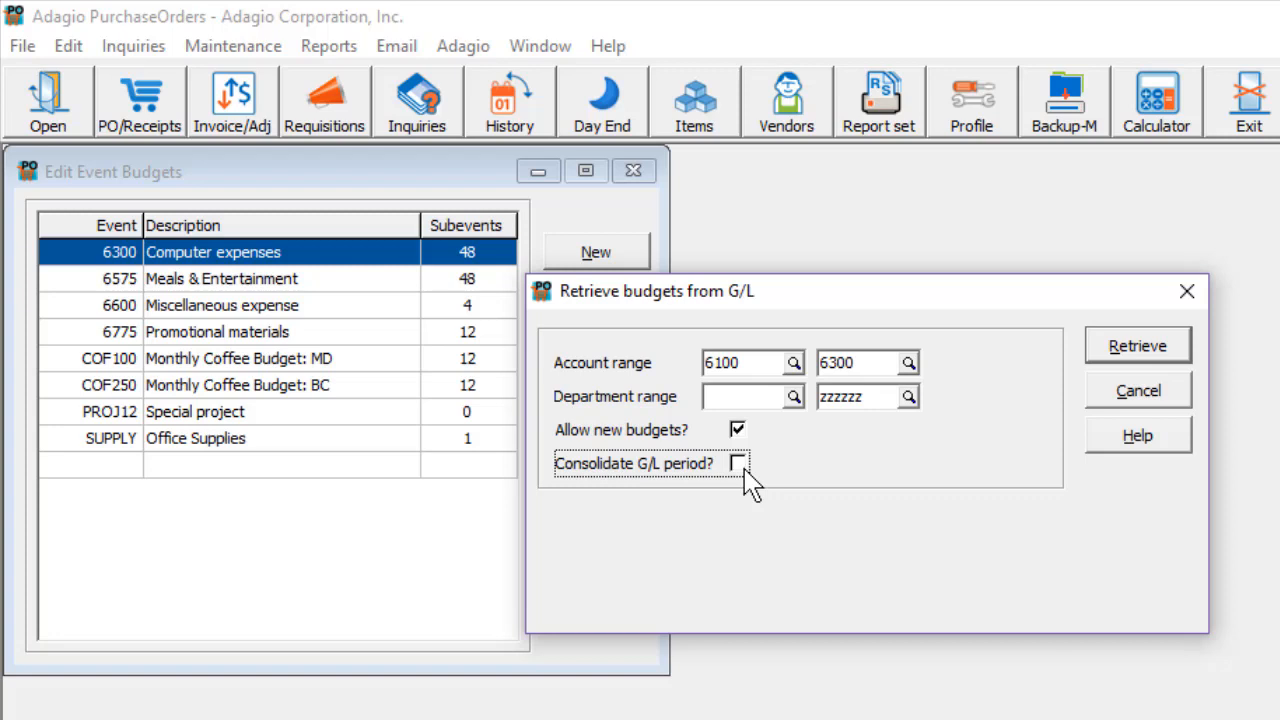
click(739, 432)
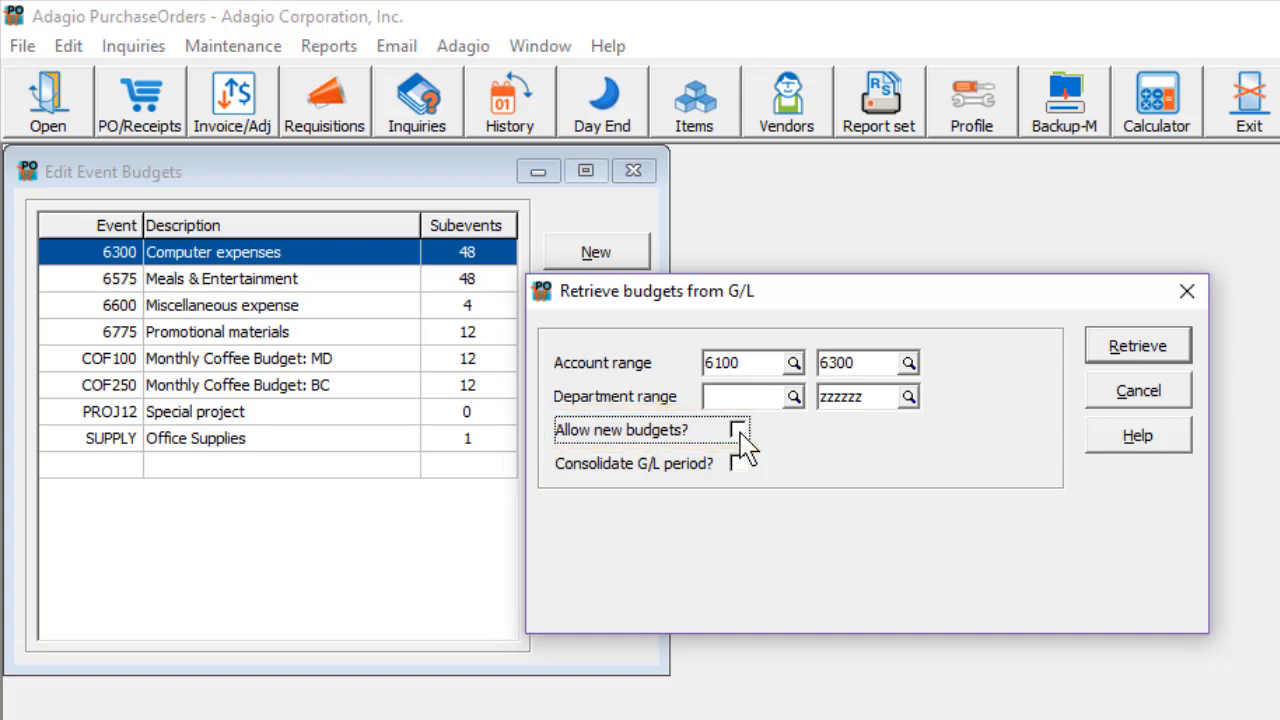
click(739, 432)
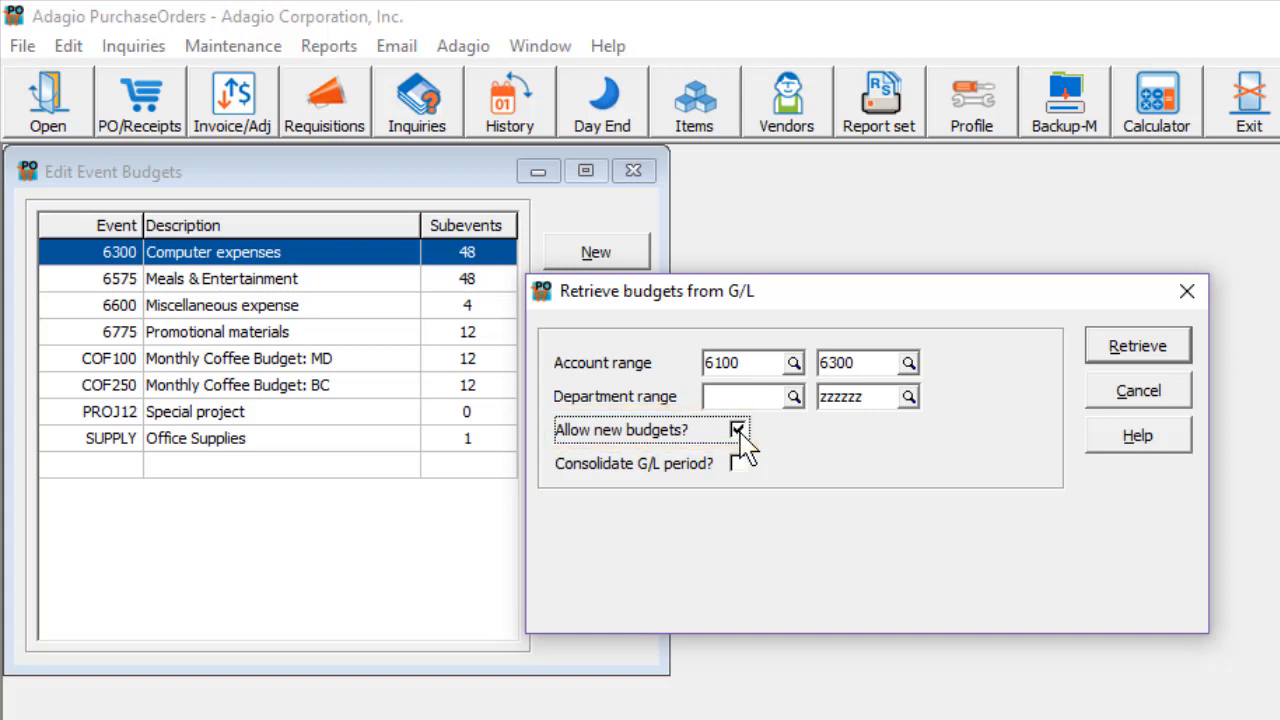
click(1101, 352)
key(Return)
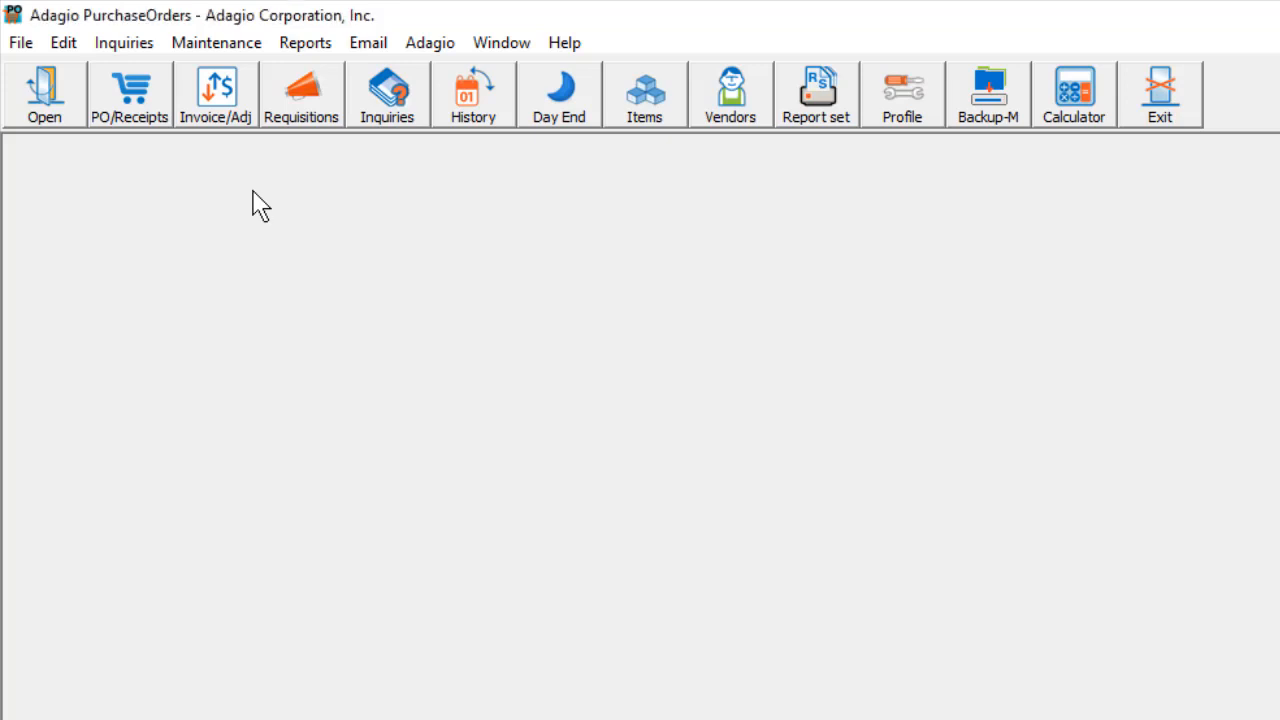
Check the field defaults and selected fields of the Office Supply Budget template and import the event budgets with it
click(30, 45)
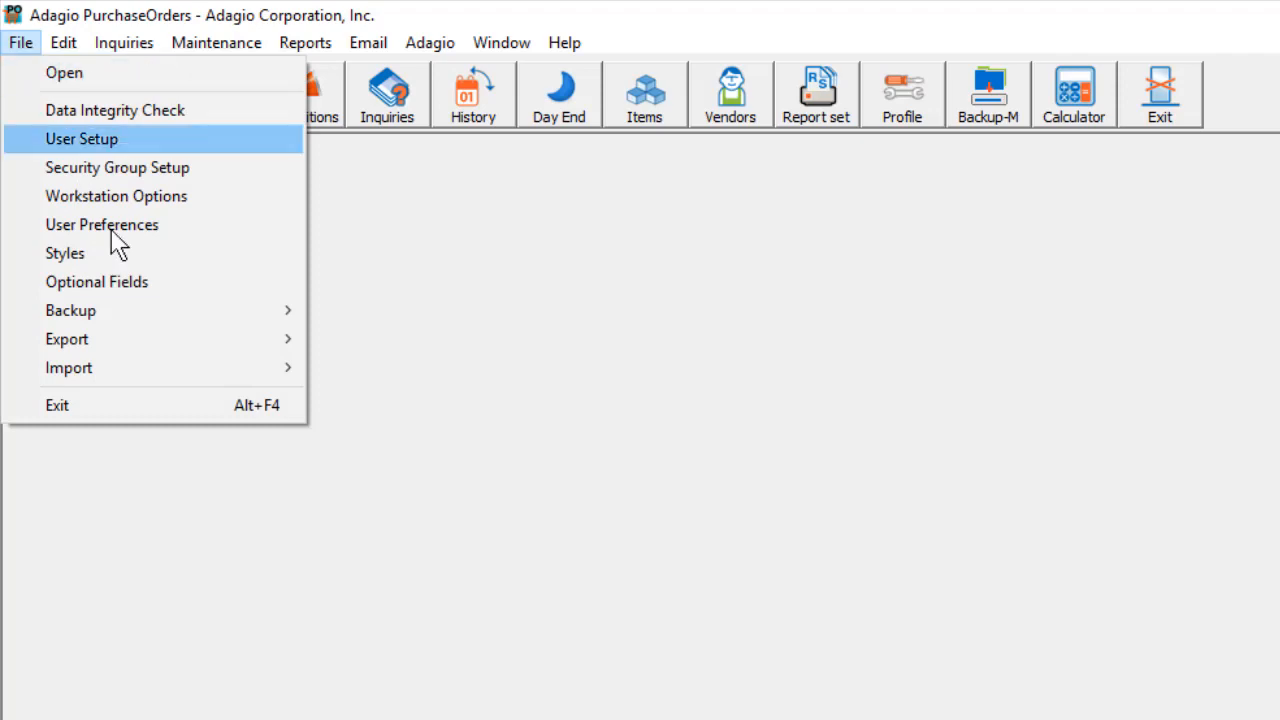
mouse_move(177, 372)
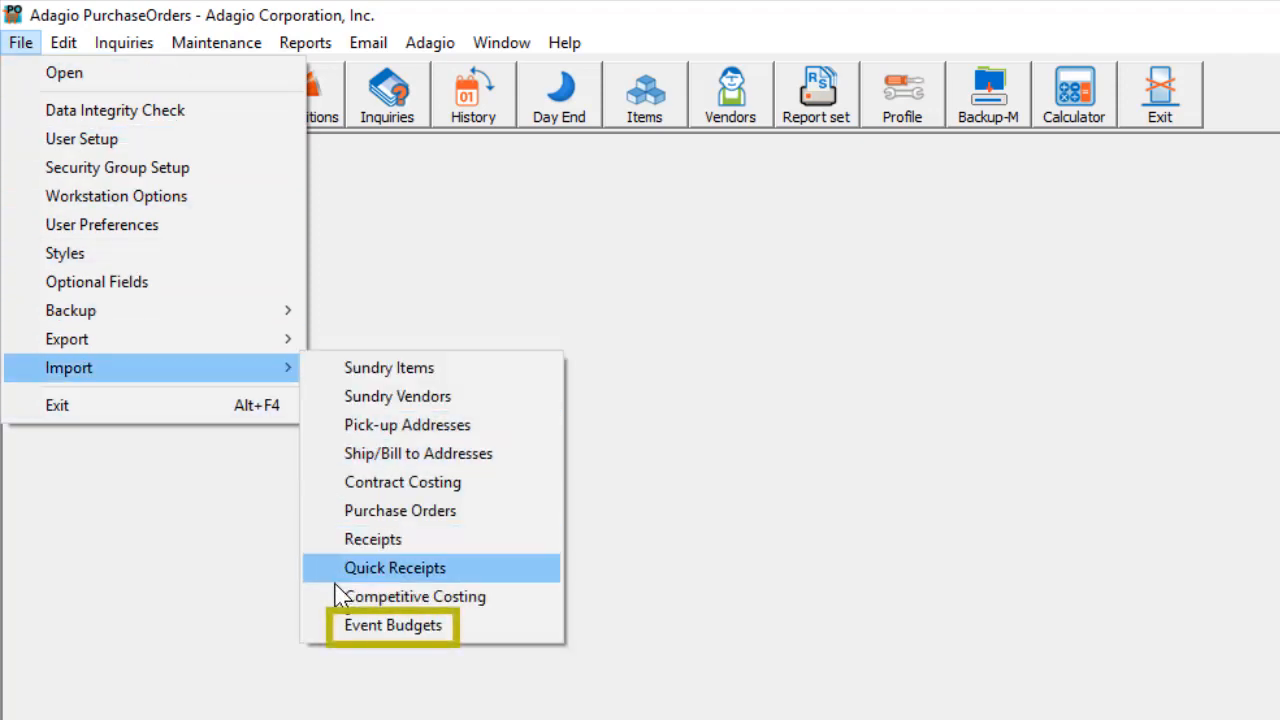
click(340, 626)
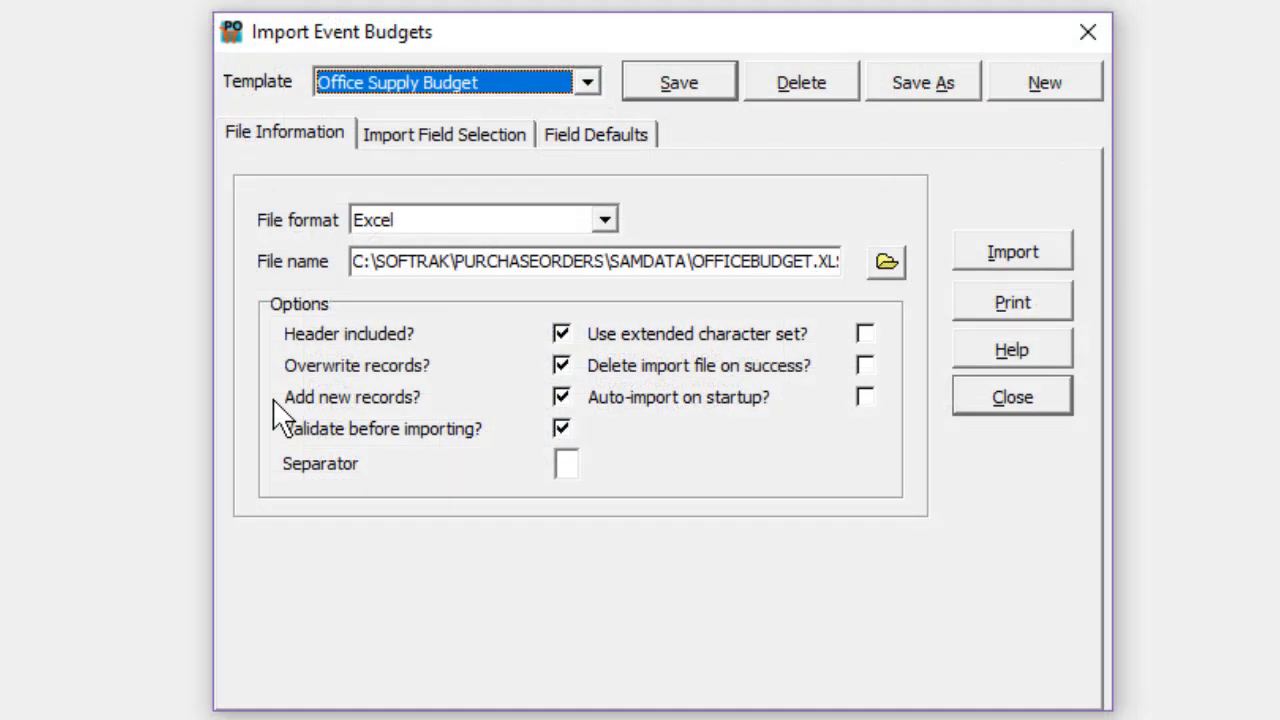
click(577, 146)
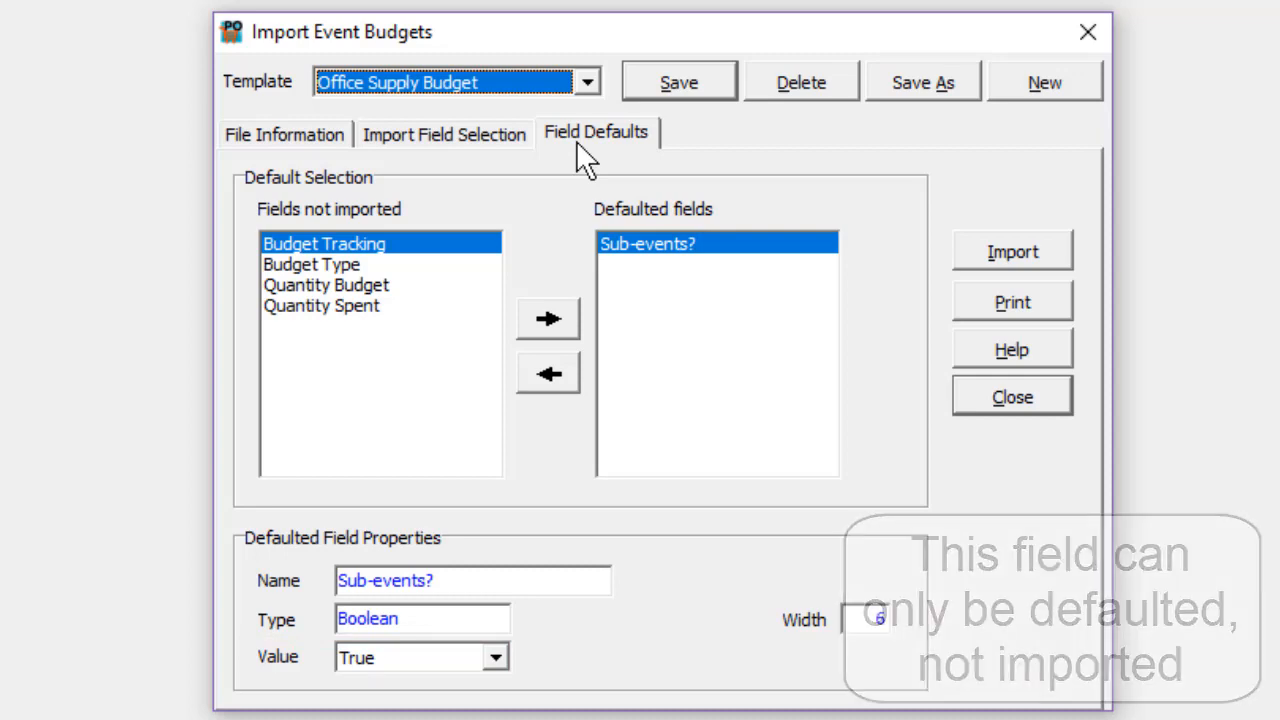
click(523, 140)
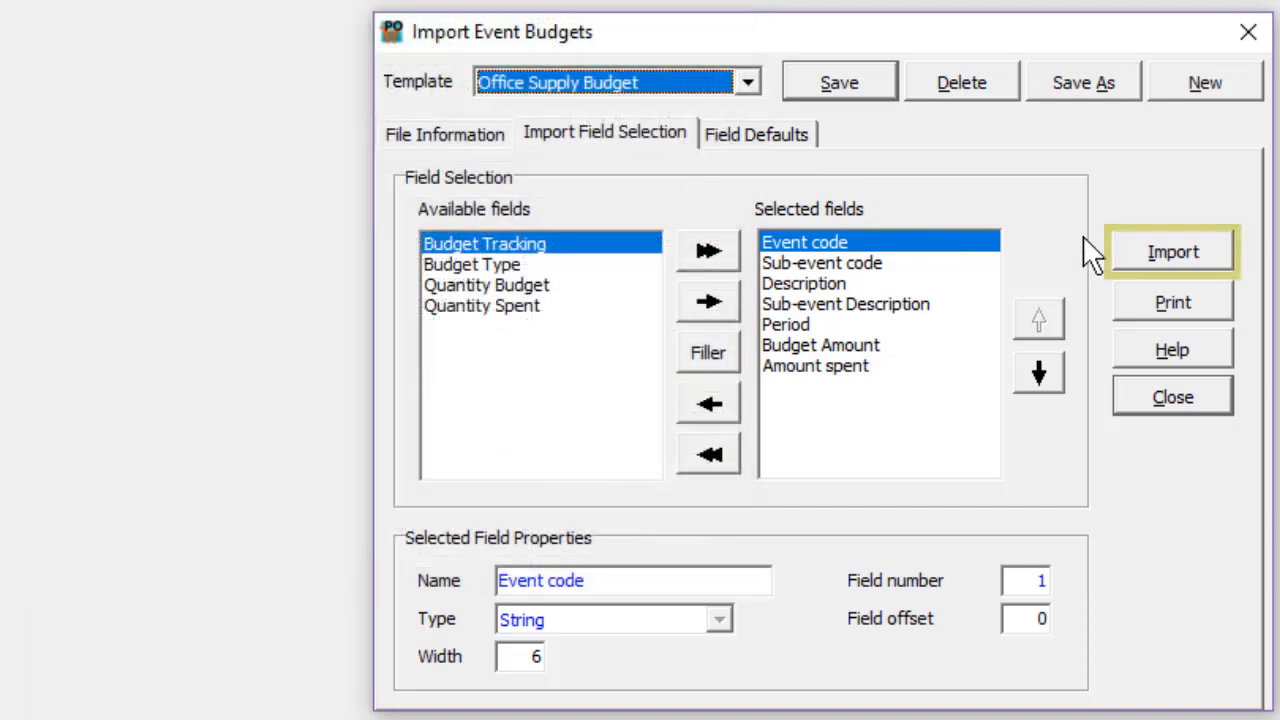
click(1127, 256)
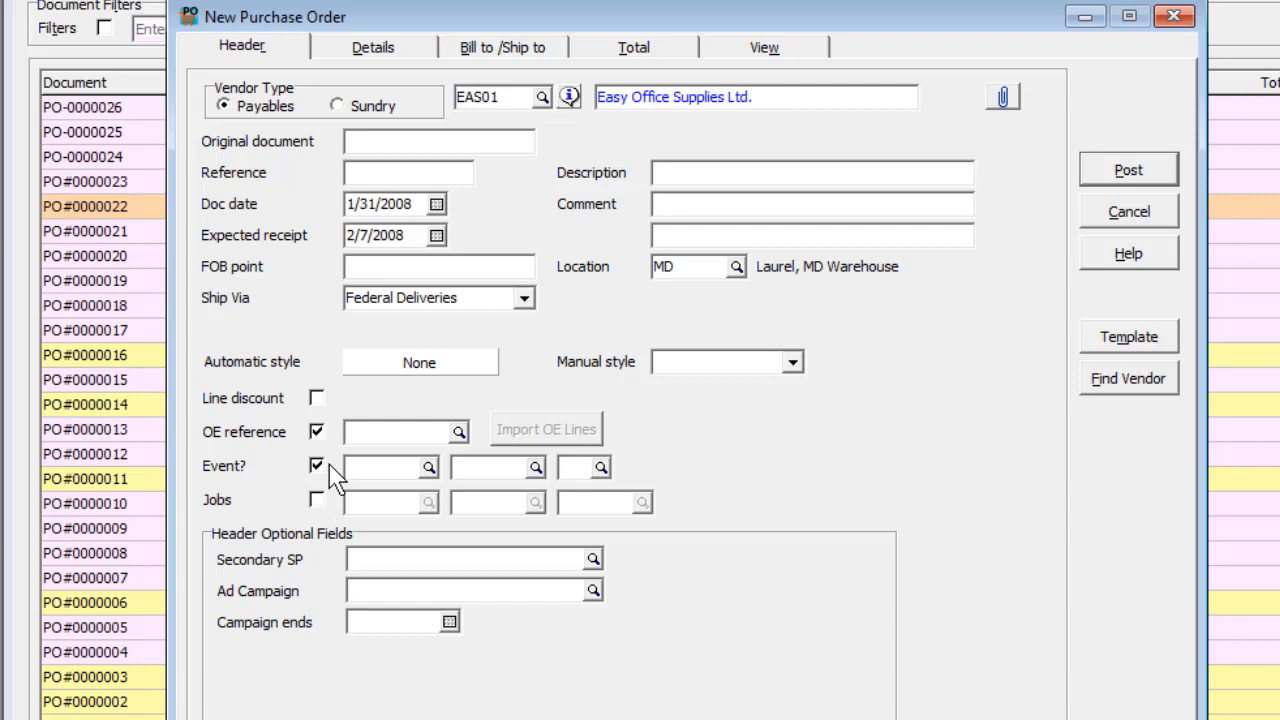
Assign event SUPPLY with sub-event PAPER, period 1 (Copy Paper January), in the new purchase order's header
click(363, 467)
text(SUPPLY)
key(Tab)
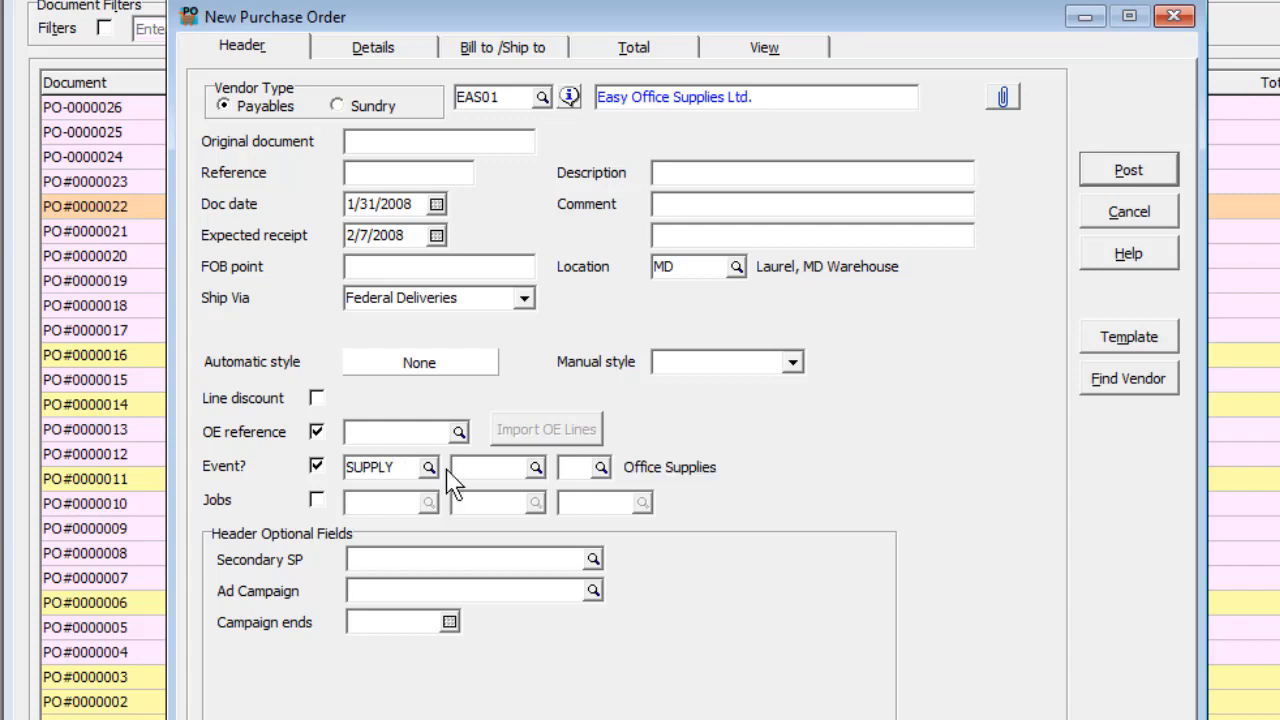
click(536, 468)
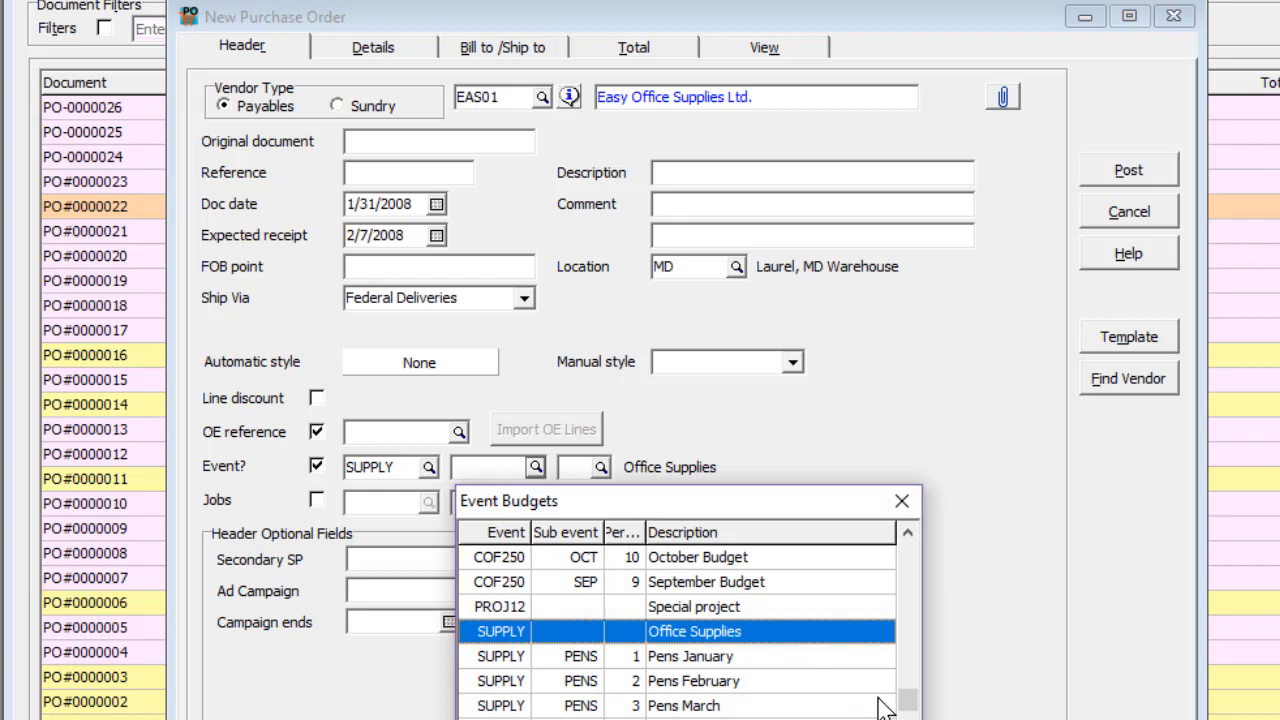
drag(903, 698, 895, 711)
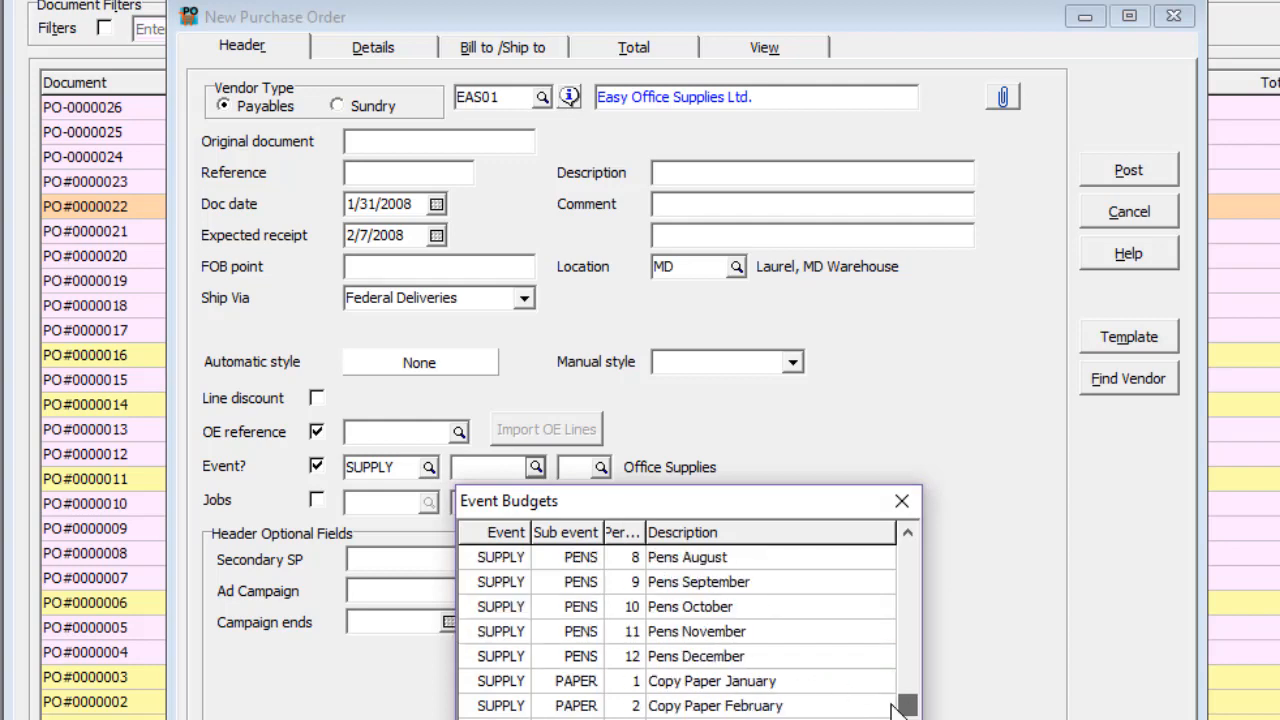
double_click(805, 681)
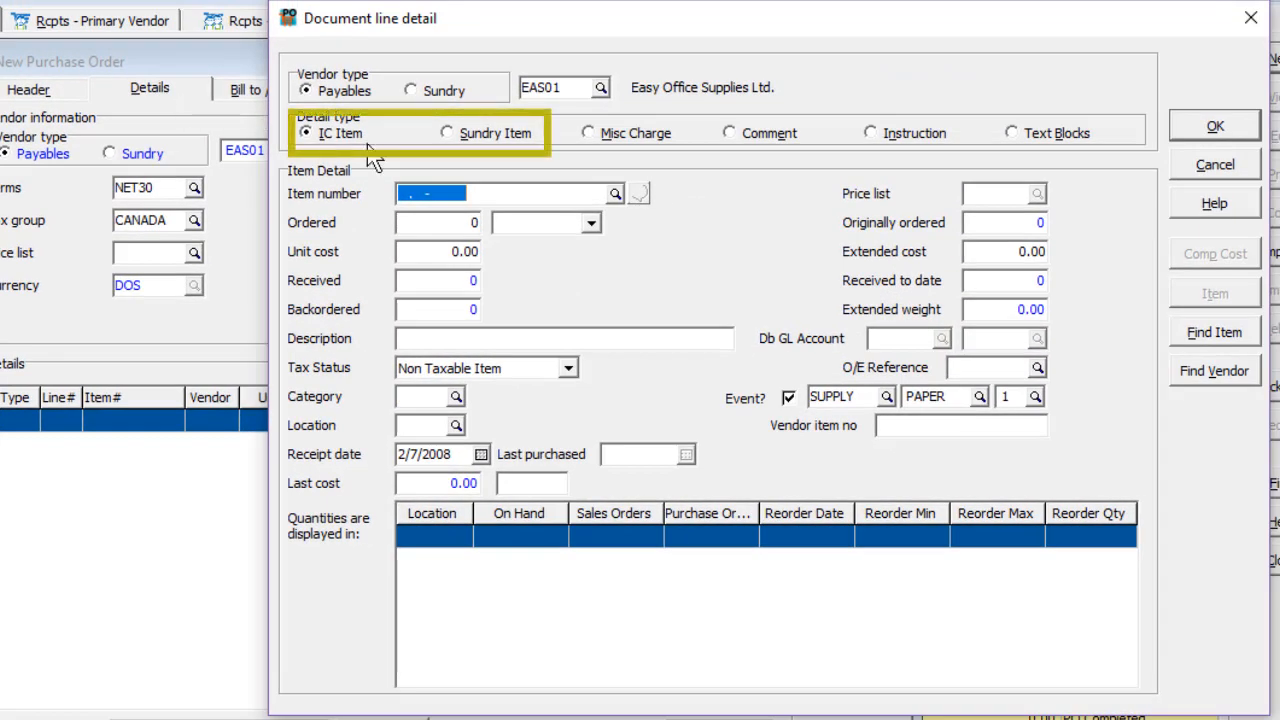
Add a sundry item line for 36 cases of SUN.COP-IERPAPER at unit cost 63.99, charged to event SUPPLY, PAPER, period 1
click(450, 134)
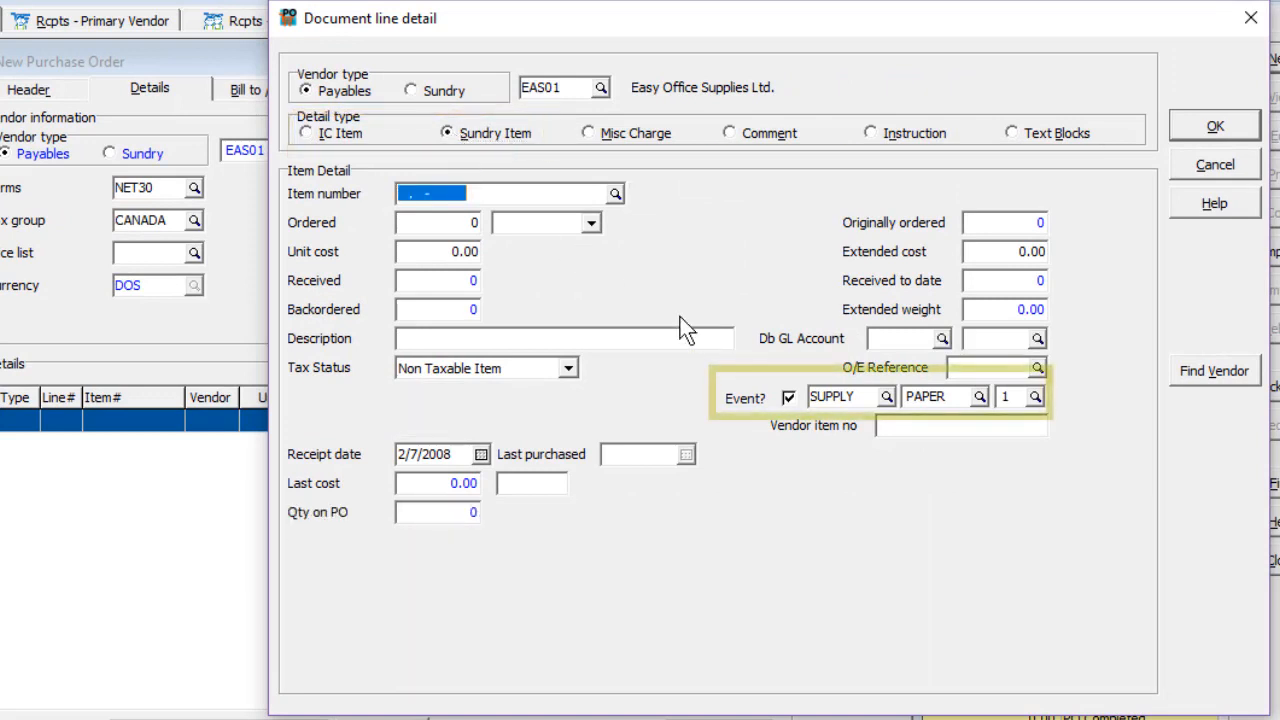
click(885, 397)
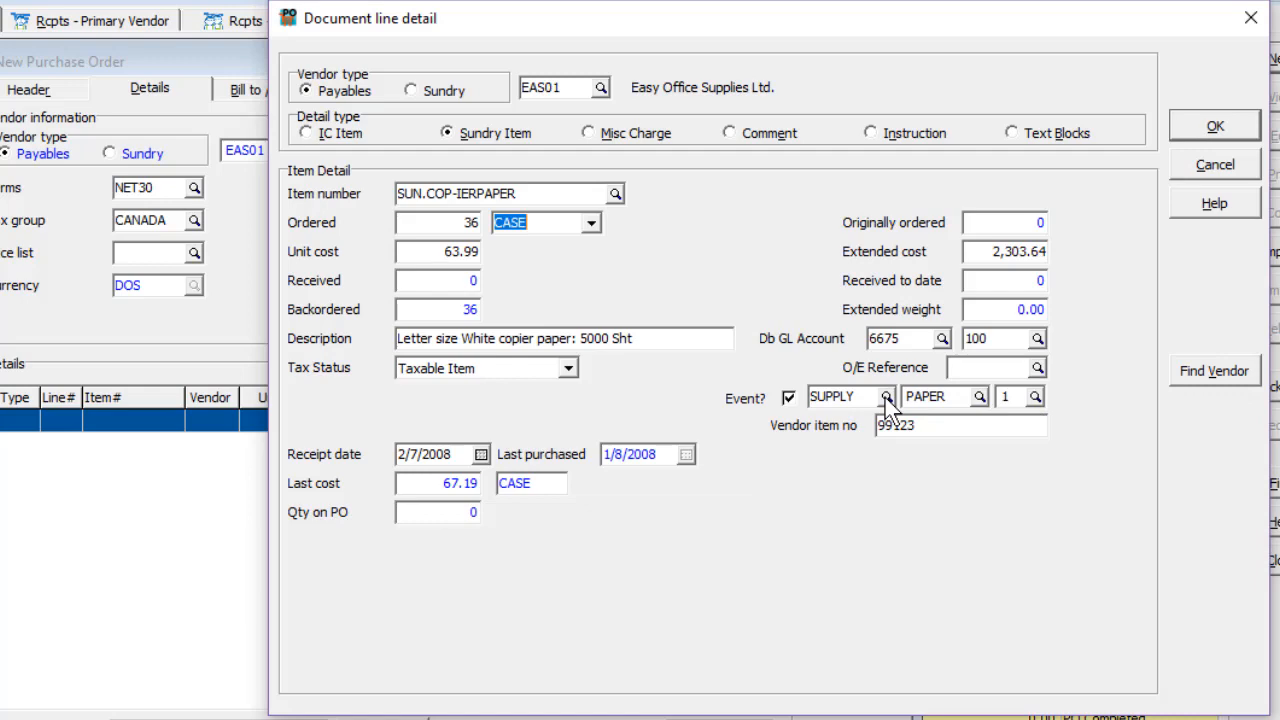
click(1188, 140)
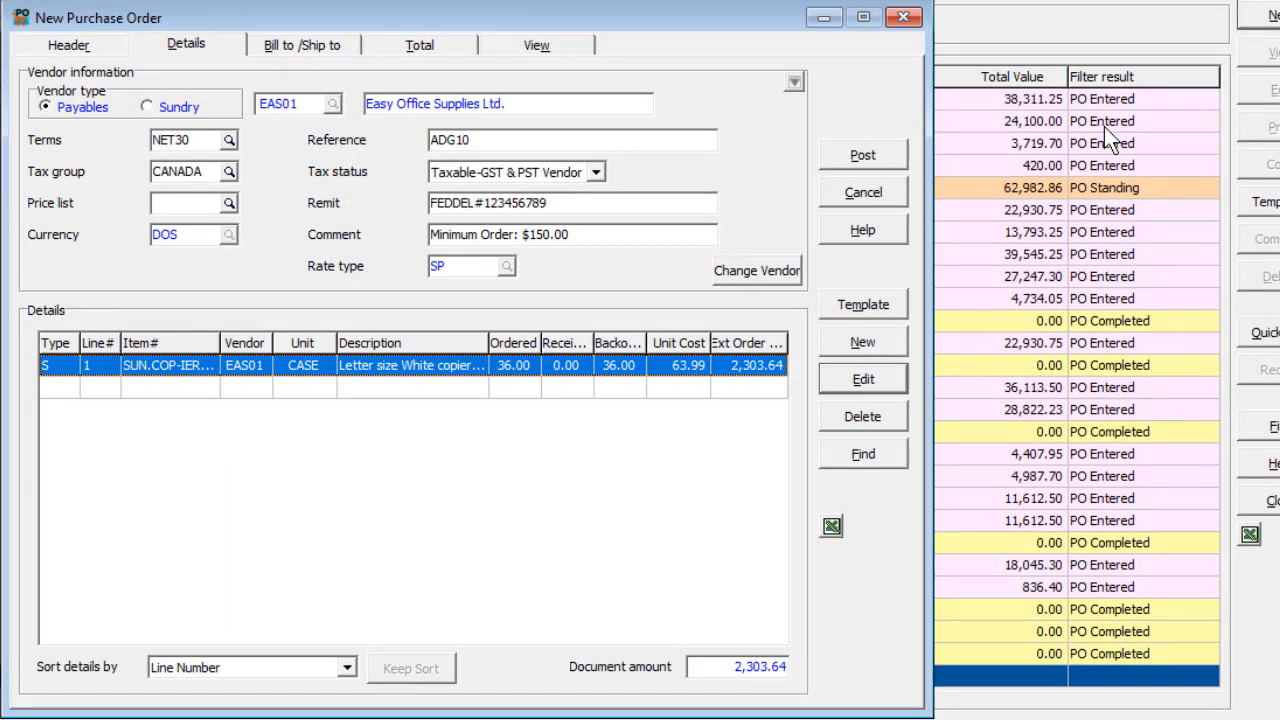
Post the purchase order under its automatic document number, acknowledging the event budget warning, and try to print the posted order
click(889, 155)
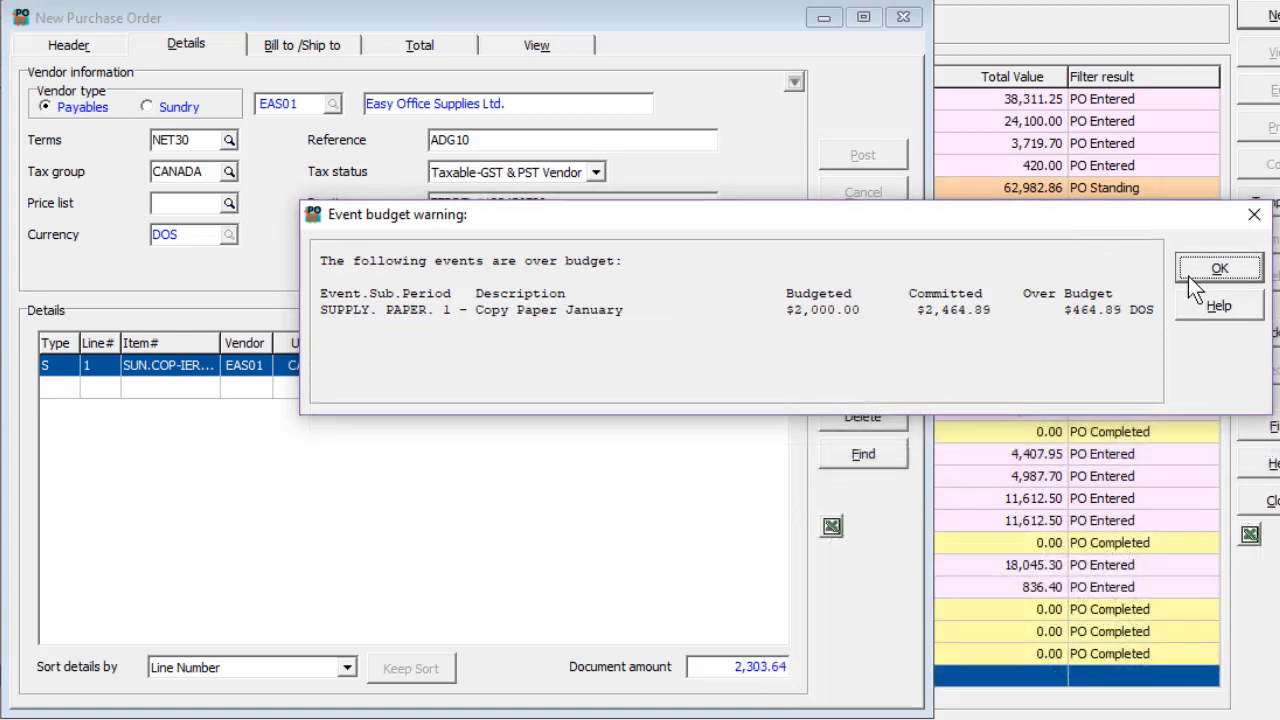
click(1188, 276)
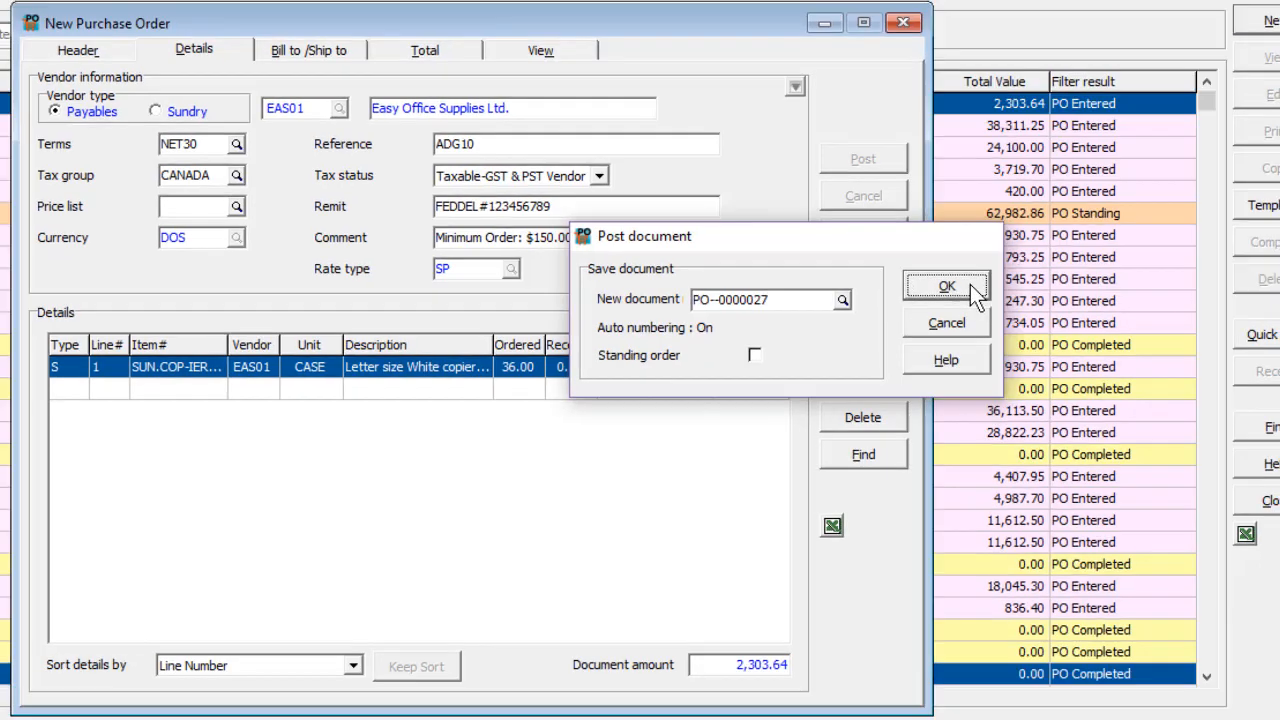
click(971, 283)
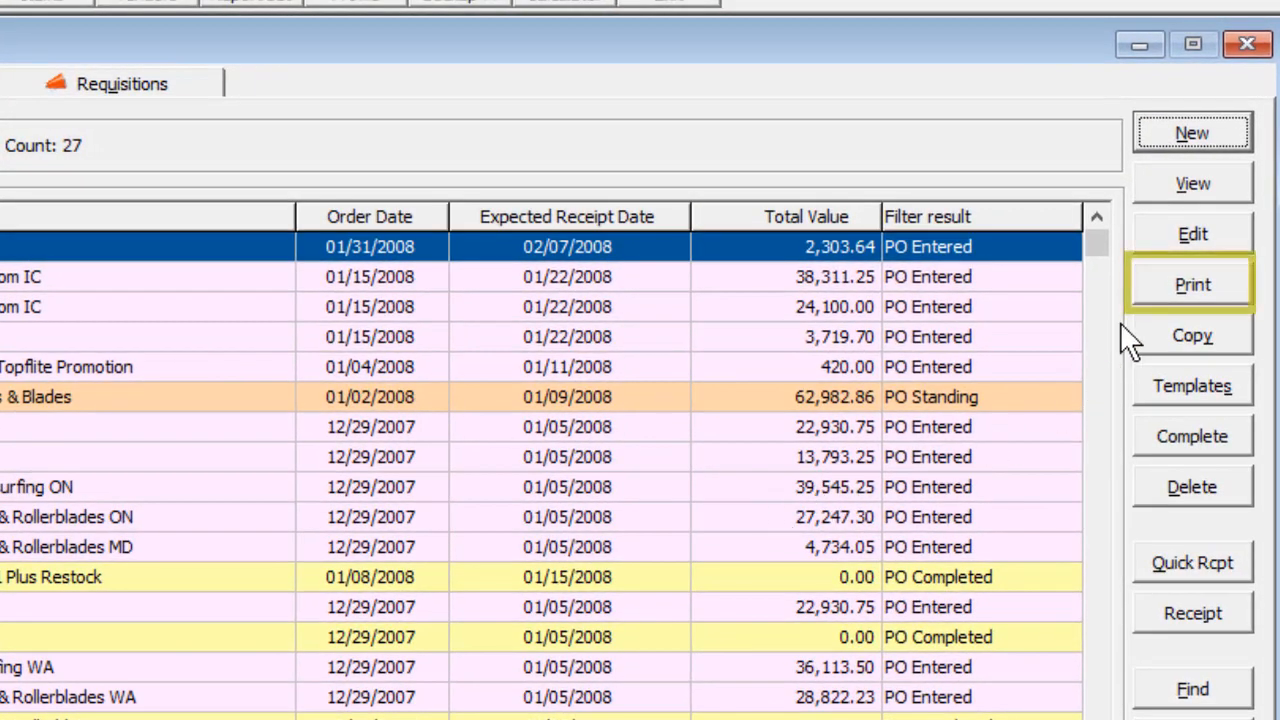
click(1139, 295)
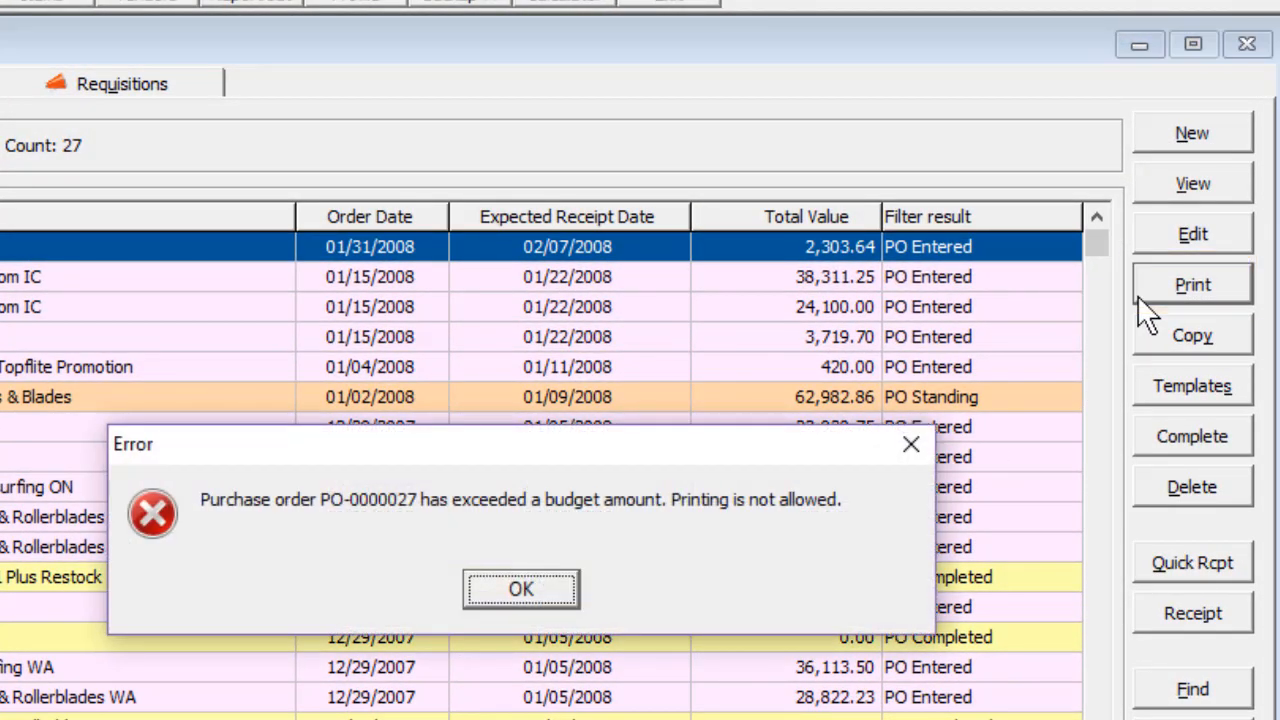